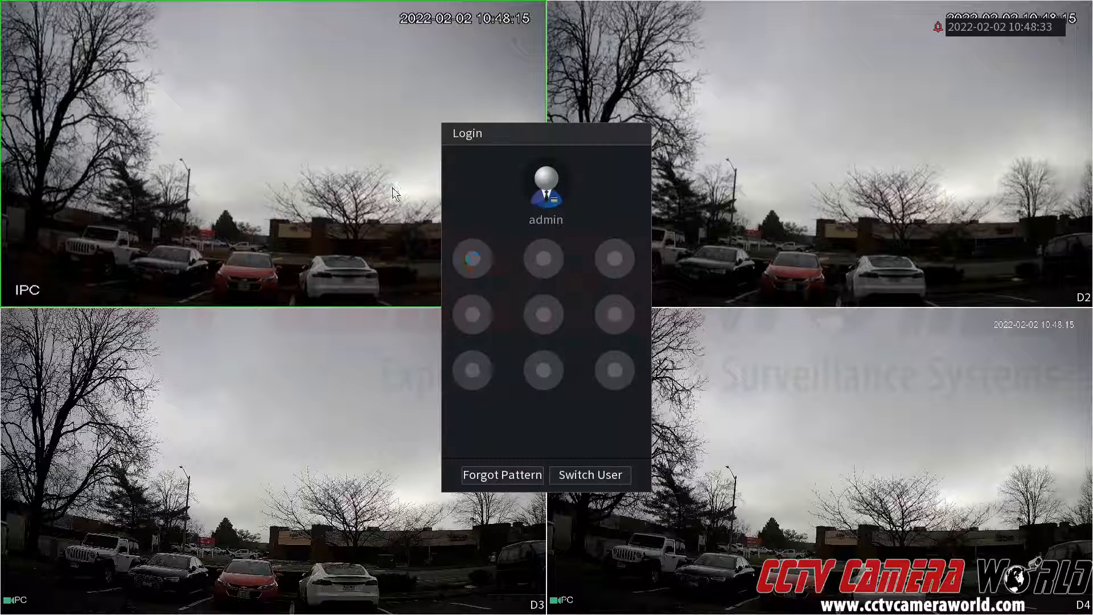
Step: Log in to the NVR as admin by entering the unlock pattern
{"action": "left_click_drag", "start_coordinate": [472, 258], "coordinate": [538, 263]}
{"action": "left_click_drag", "start_coordinate": [608, 265], "coordinate": [623, 376]}
{"action": "left_click_drag", "start_coordinate": [520, 367], "coordinate": [479, 375]}
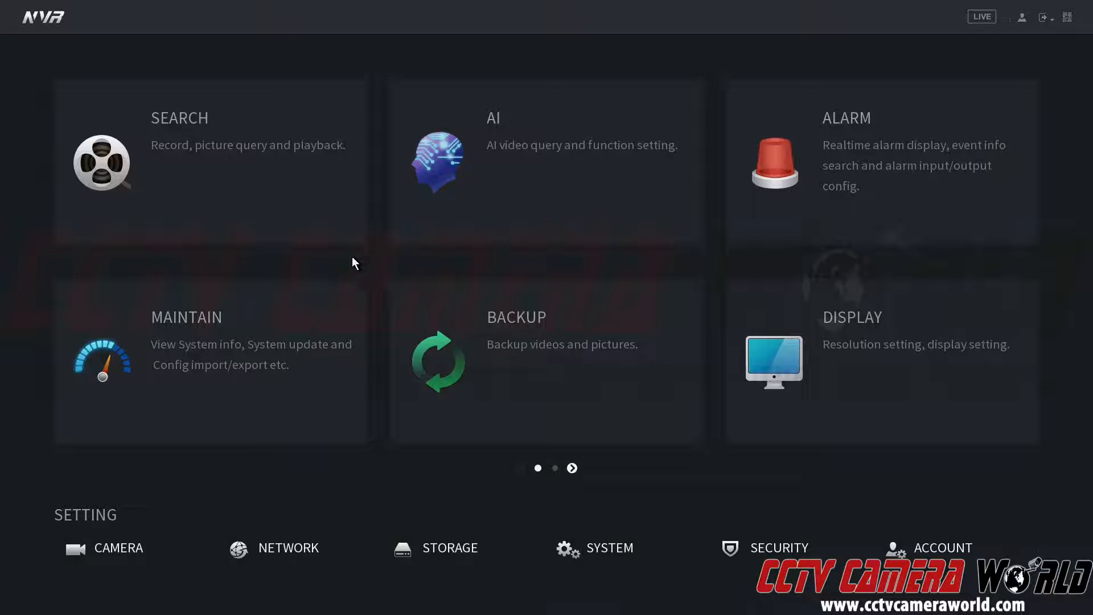
Step: Open the network settings and turn off DHCP for NIC1 in its TCP/IP configuration
{"action": "left_click", "coordinate": [285, 553]}
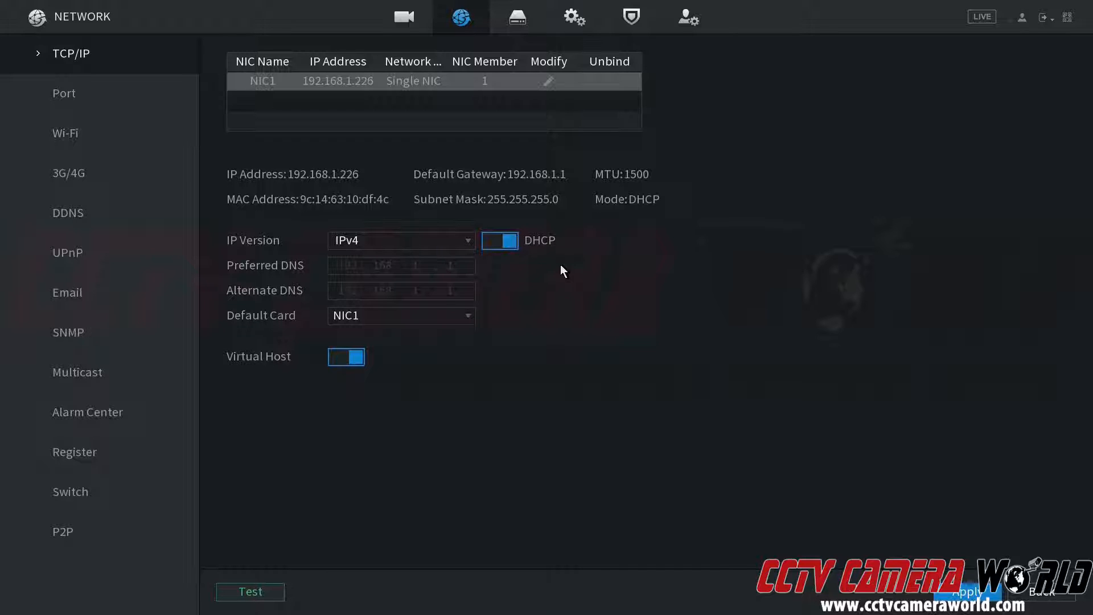
{"action": "left_click", "coordinate": [548, 82]}
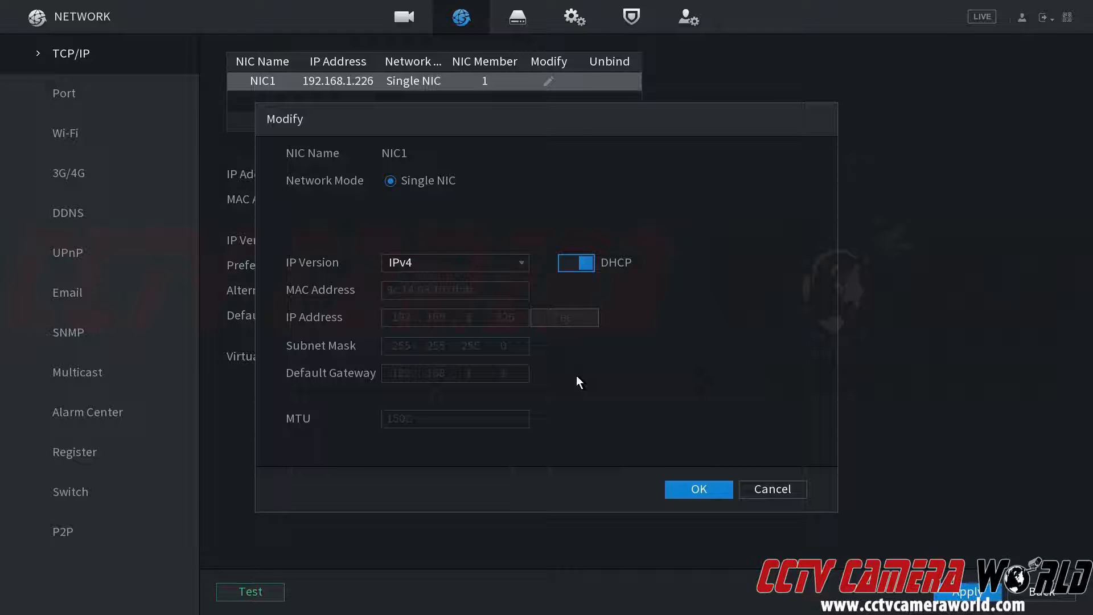
{"action": "left_click", "coordinate": [568, 263]}
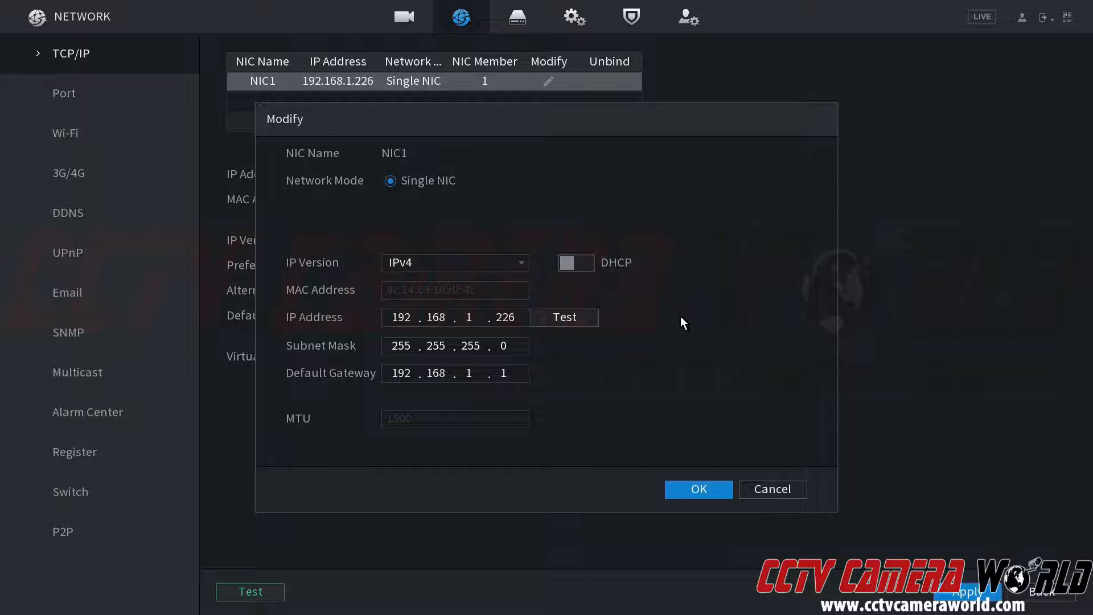
Step: Set NIC1's static IP address to 192.168.1.108, apply the change, and return to the main menu
{"action": "left_click", "coordinate": [504, 316]}
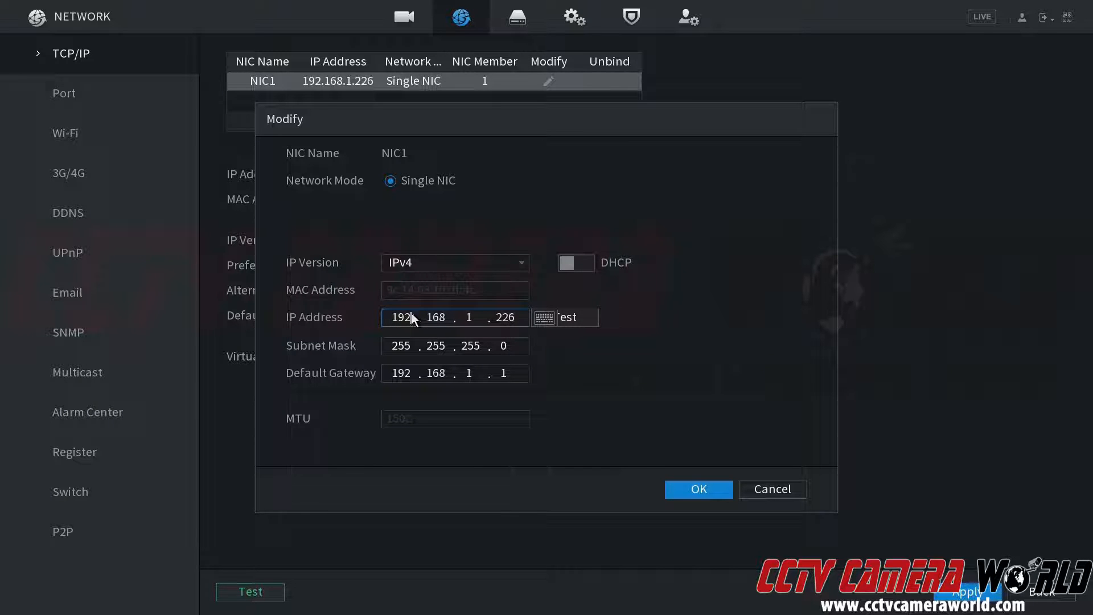
{"action": "left_click", "coordinate": [506, 318]}
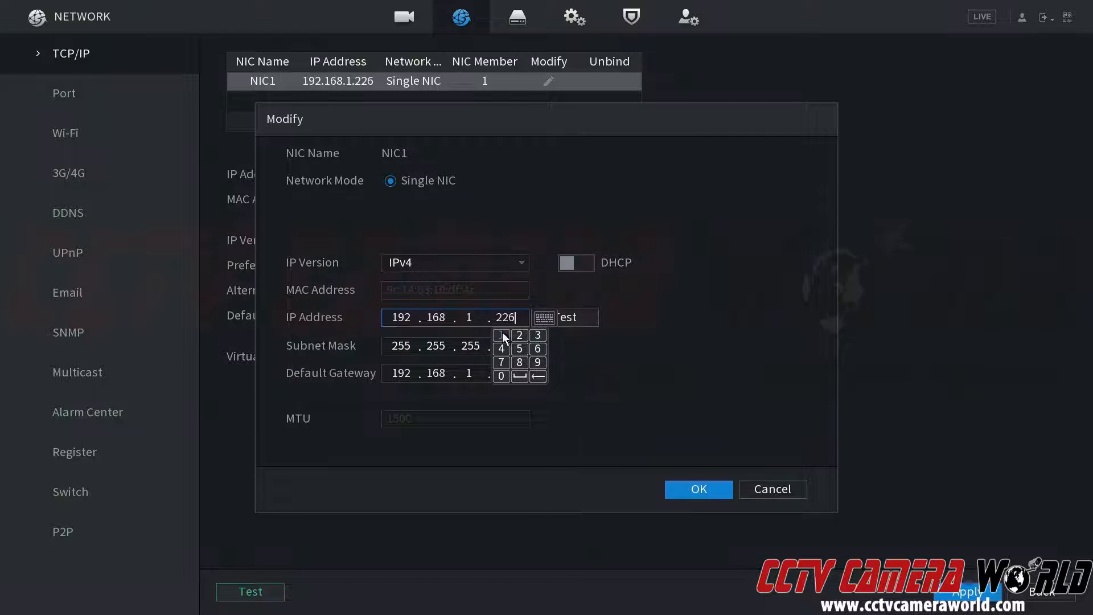
{"action": "left_click", "coordinate": [502, 335]}
{"action": "left_click", "coordinate": [501, 376]}
{"action": "left_click", "coordinate": [519, 362]}
{"action": "left_click", "coordinate": [621, 378]}
{"action": "left_click", "coordinate": [688, 491]}
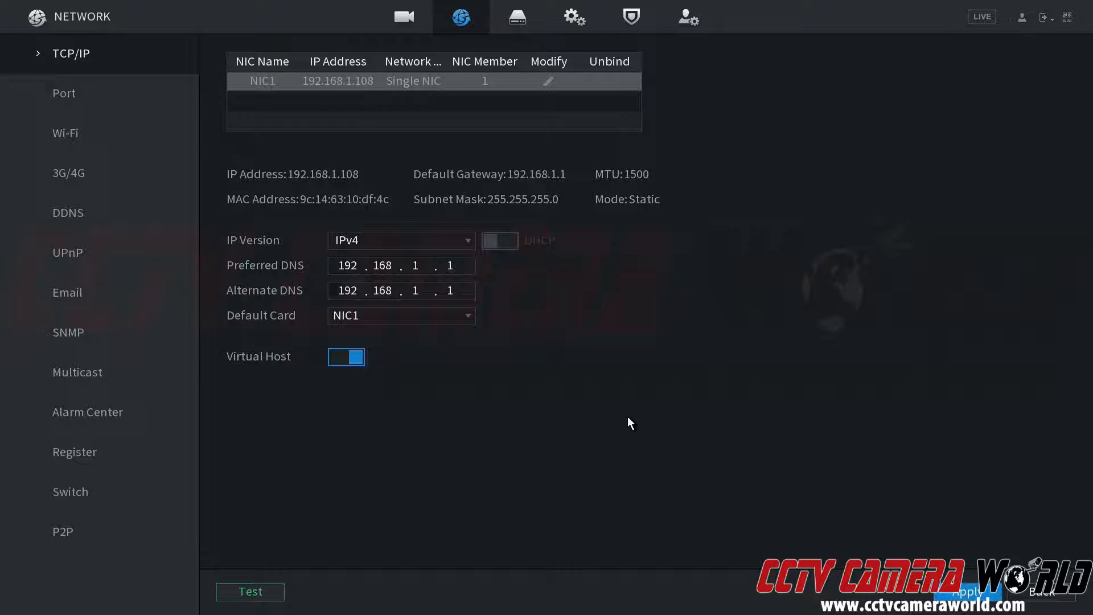
{"action": "left_click", "coordinate": [954, 595]}
{"action": "right_click", "coordinate": [765, 470]}
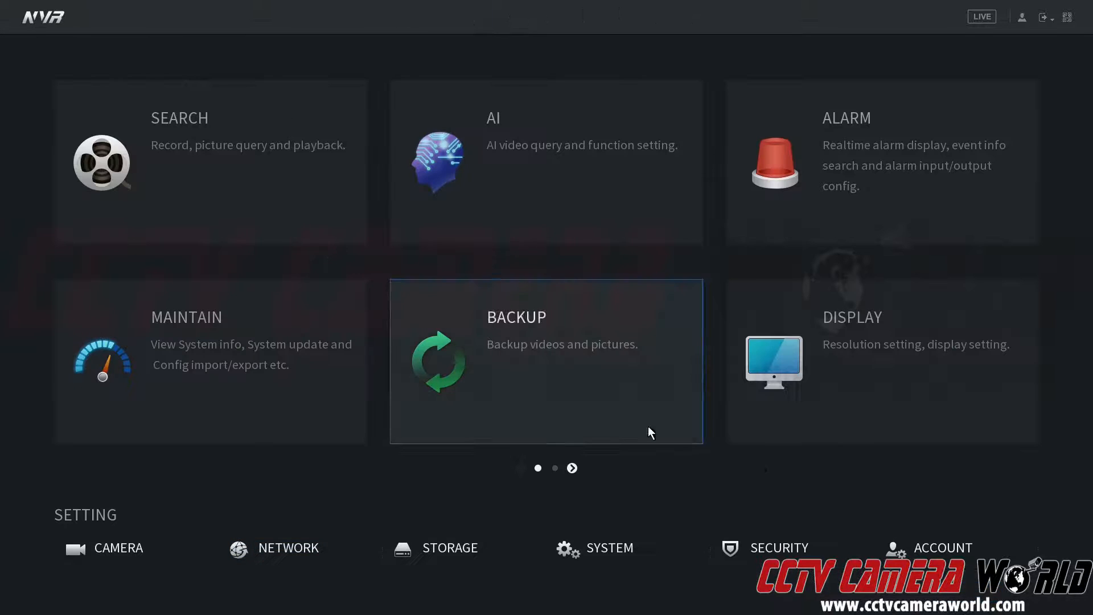
Step: Reopen NIC1's configuration in the network settings and test whether its IP address is available
{"action": "left_click", "coordinate": [301, 547]}
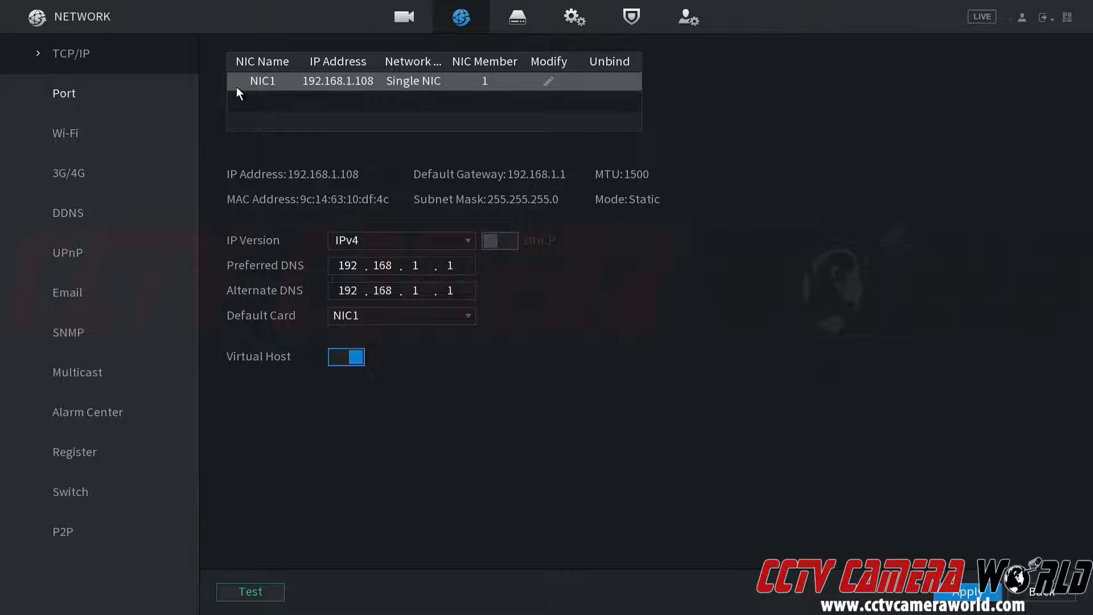
{"action": "left_click", "coordinate": [547, 79]}
{"action": "left_click", "coordinate": [572, 317]}
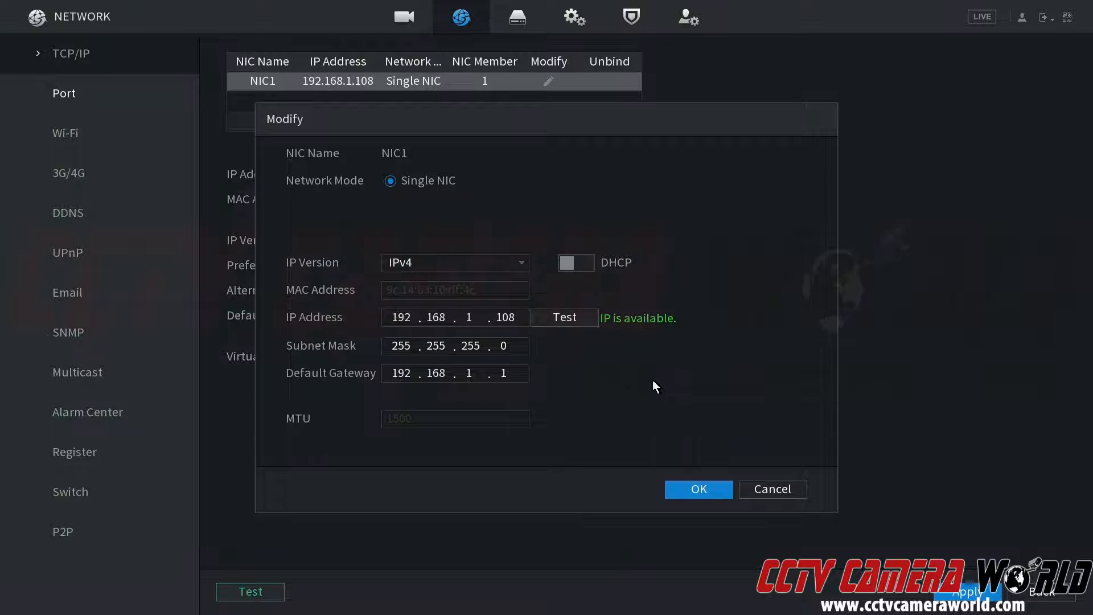
Step: Change NIC1's IP address to 192.168.1.41 and test it for a conflict
{"action": "left_click", "coordinate": [514, 322]}
{"action": "left_click", "coordinate": [503, 322]}
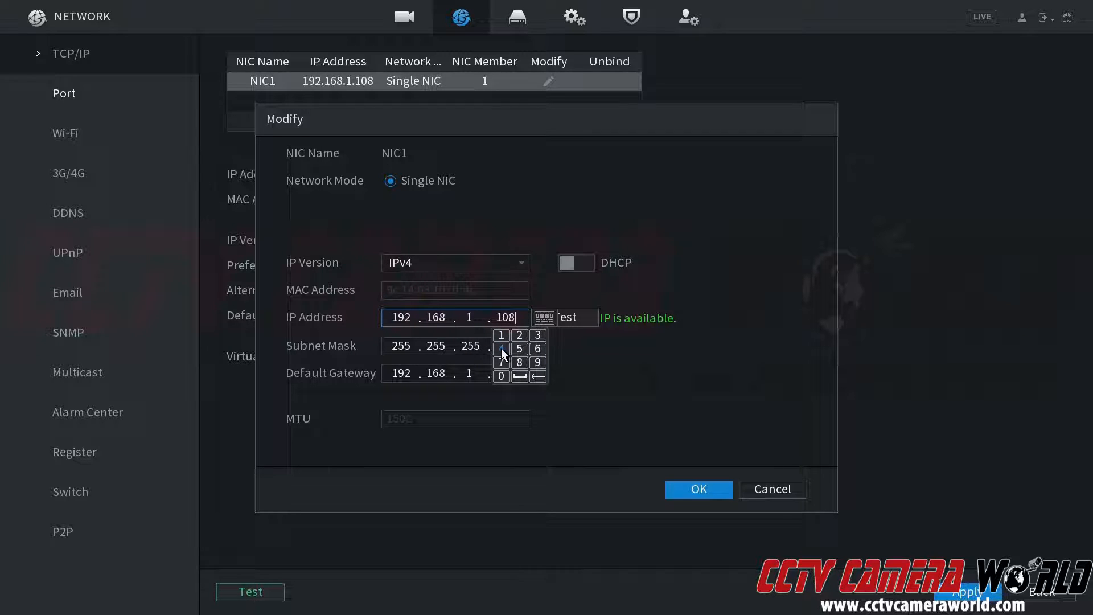
{"action": "left_click", "coordinate": [501, 336]}
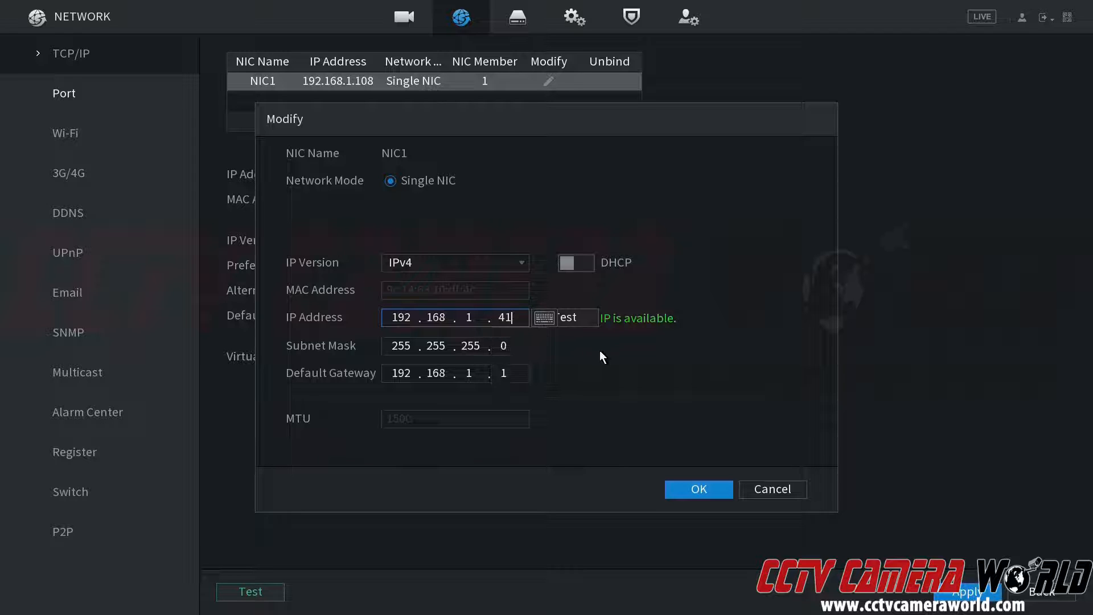
{"action": "left_click", "coordinate": [572, 316]}
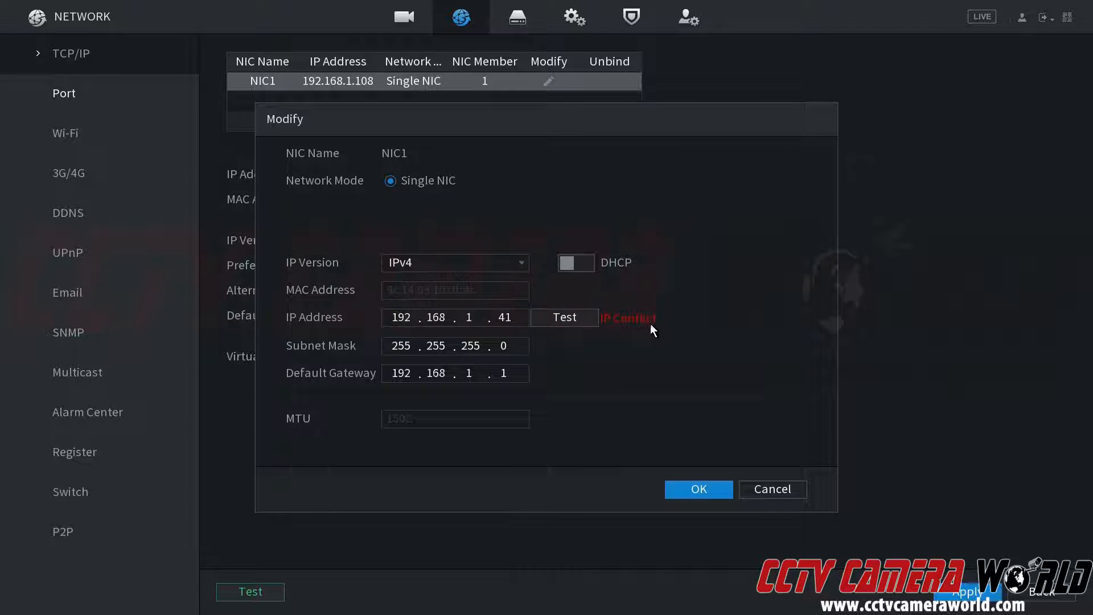
Step: Set NIC1's IP address to 192.168.1.108 and test its availability
{"action": "left_click", "coordinate": [514, 319]}
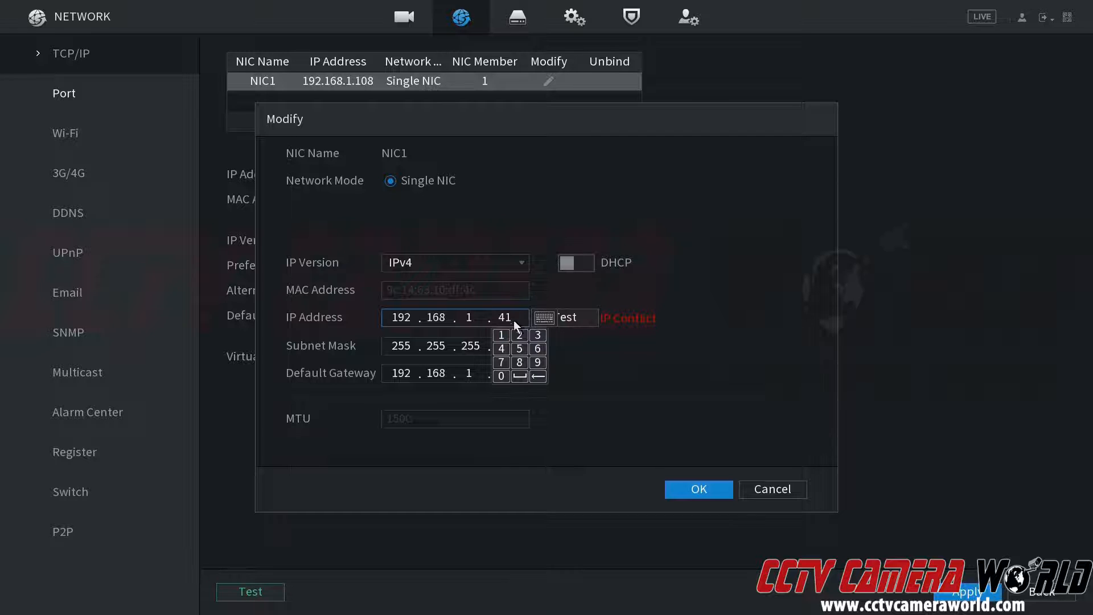
{"action": "left_click", "coordinate": [507, 335]}
{"action": "left_click", "coordinate": [505, 378]}
{"action": "left_click", "coordinate": [515, 365]}
{"action": "left_click", "coordinate": [579, 344]}
{"action": "left_click", "coordinate": [566, 317]}
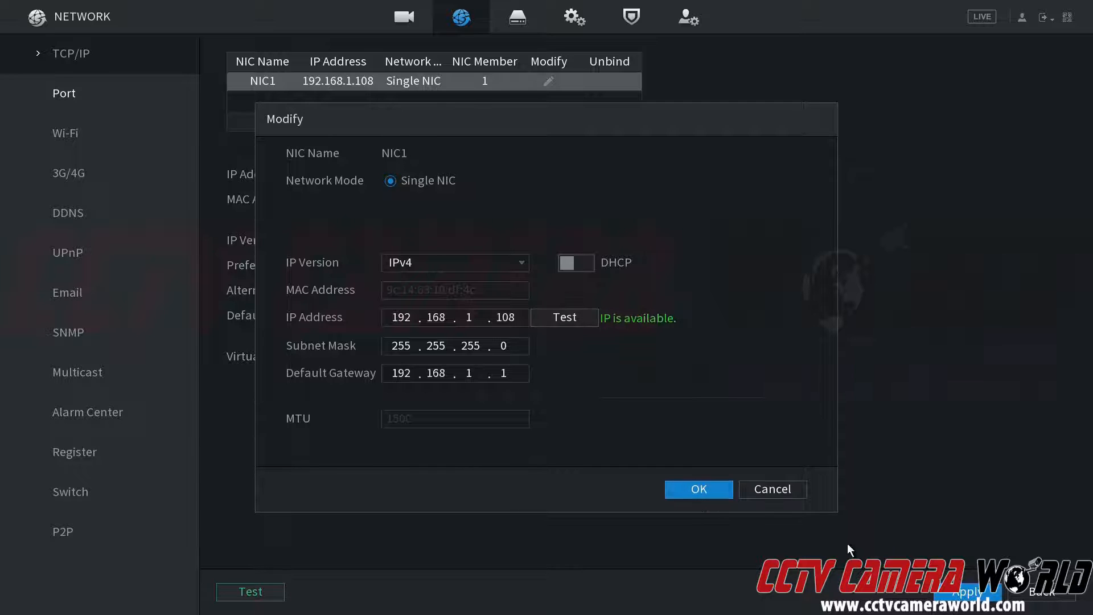
Step: Turn DHCP on for NIC1, confirm the configuration, and reload the network settings
{"action": "left_click", "coordinate": [579, 263]}
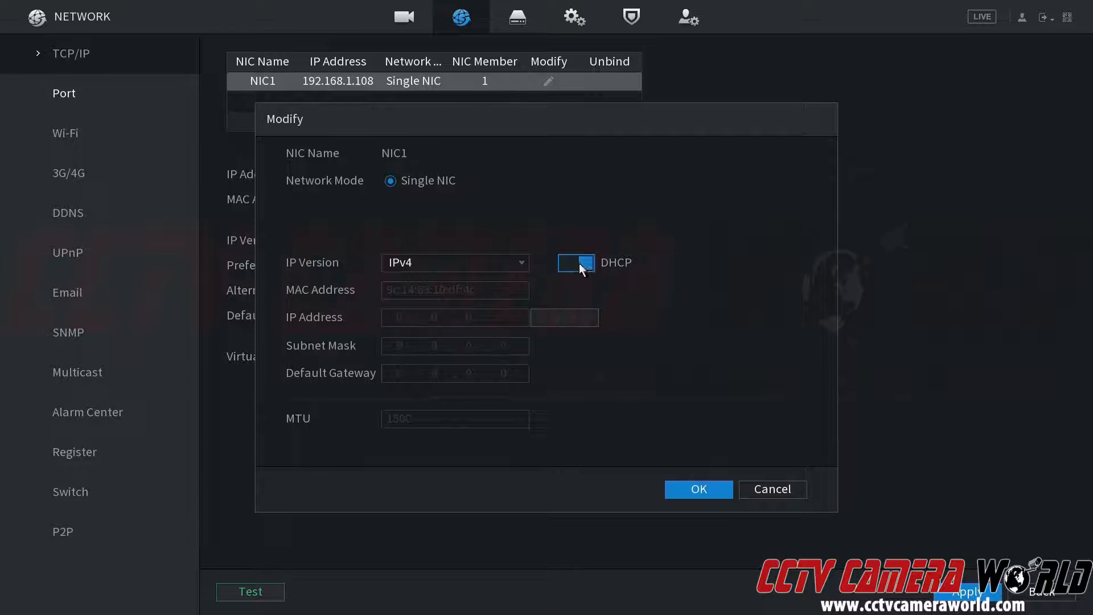
{"action": "left_click", "coordinate": [677, 486]}
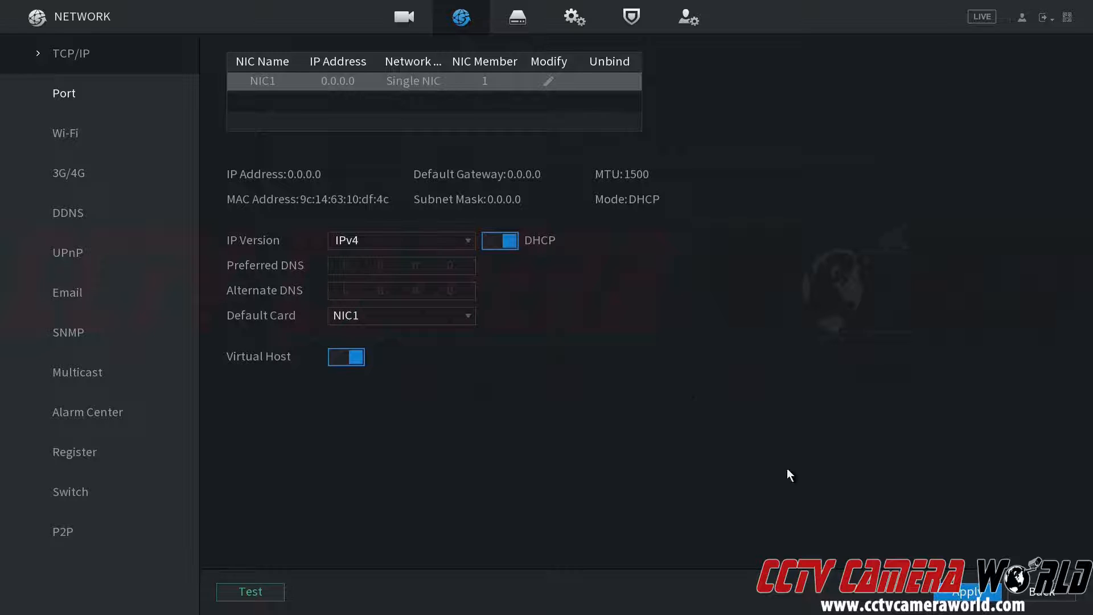
{"action": "right_click", "coordinate": [535, 330]}
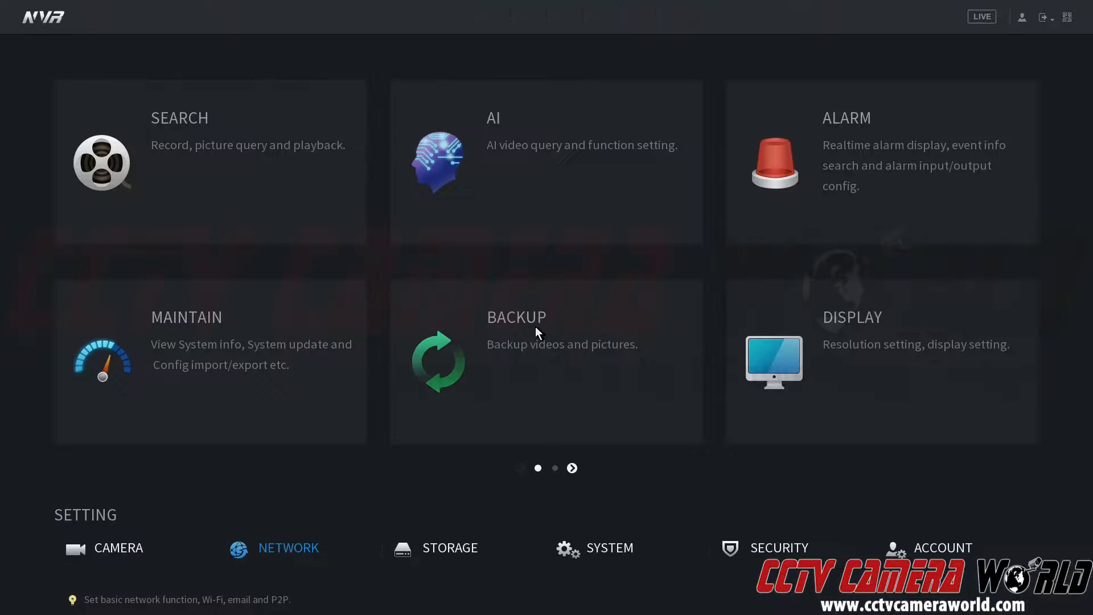
{"action": "left_click", "coordinate": [310, 547]}
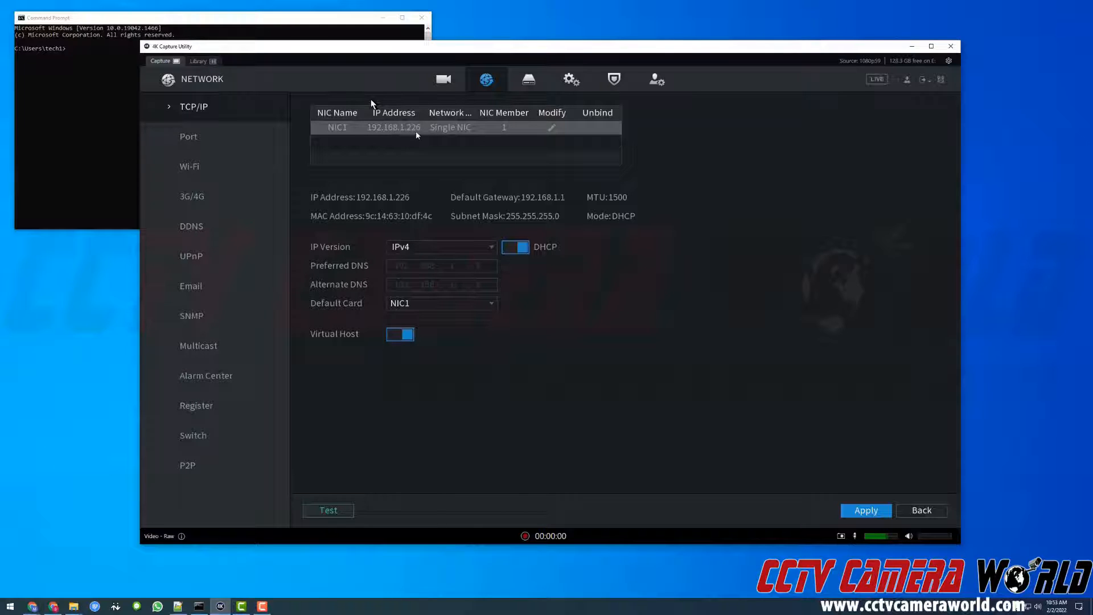
{"action": "left_click", "coordinate": [98, 132]}
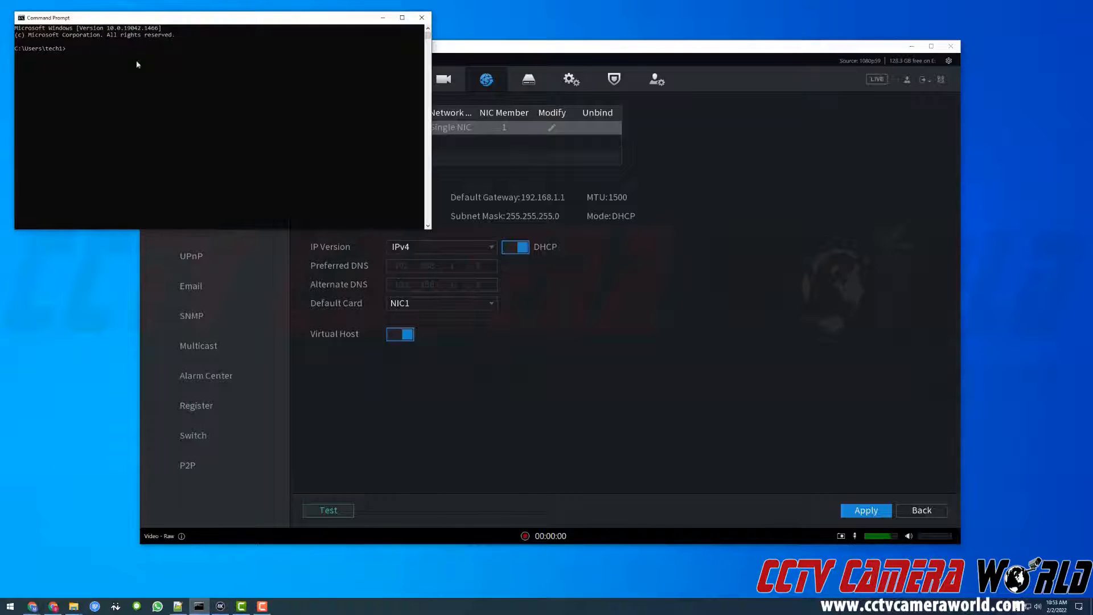
{"action": "left_click_drag", "start_coordinate": [165, 21], "coordinate": [776, 195]}
{"action": "left_click", "coordinate": [781, 255]}
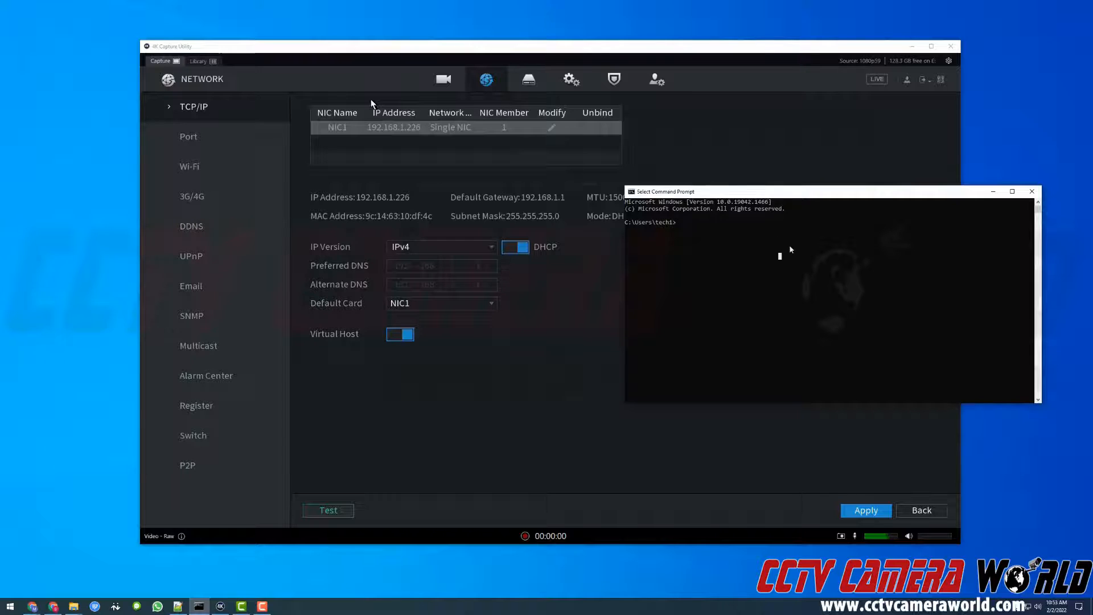
{"action": "type", "text": "ping"}
{"action": "left_click", "coordinate": [1031, 191]}
Step: Open a new Command Prompt on the computer and place its window beside the NVR's TCP/IP details
{"action": "key", "text": "super"}
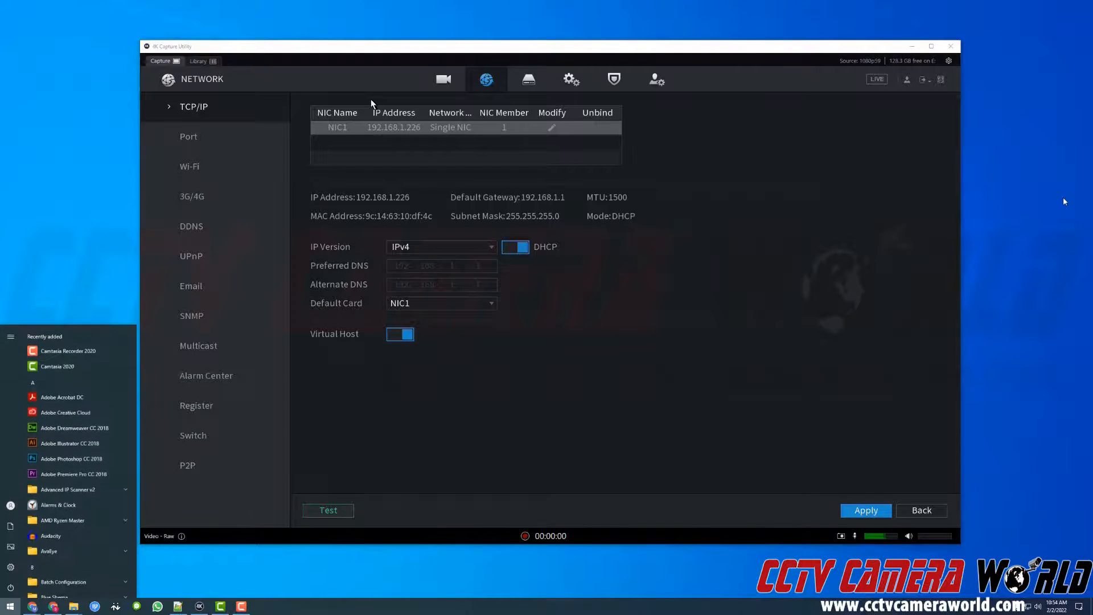
{"action": "type", "text": "cmd"}
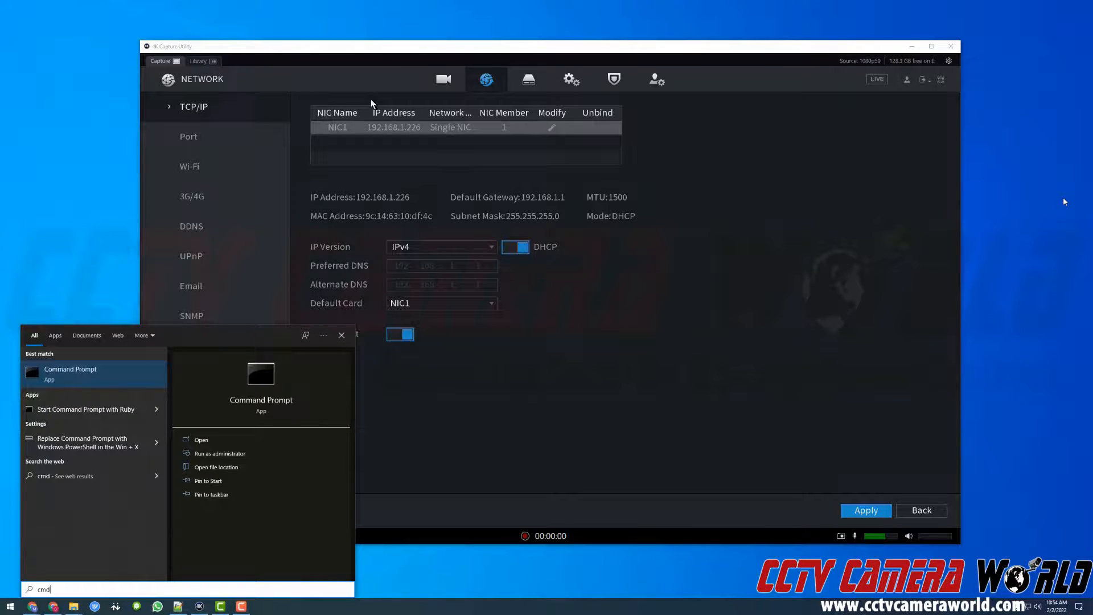
{"action": "key", "text": "Return"}
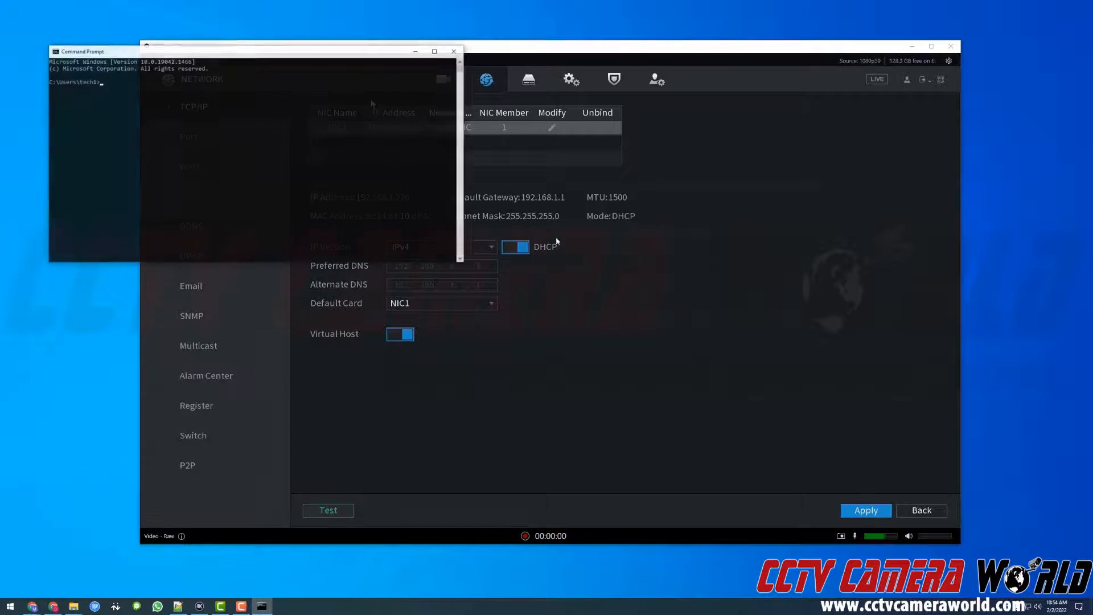
{"action": "left_click_drag", "start_coordinate": [380, 56], "coordinate": [981, 200]}
{"action": "left_click", "coordinate": [860, 269]}
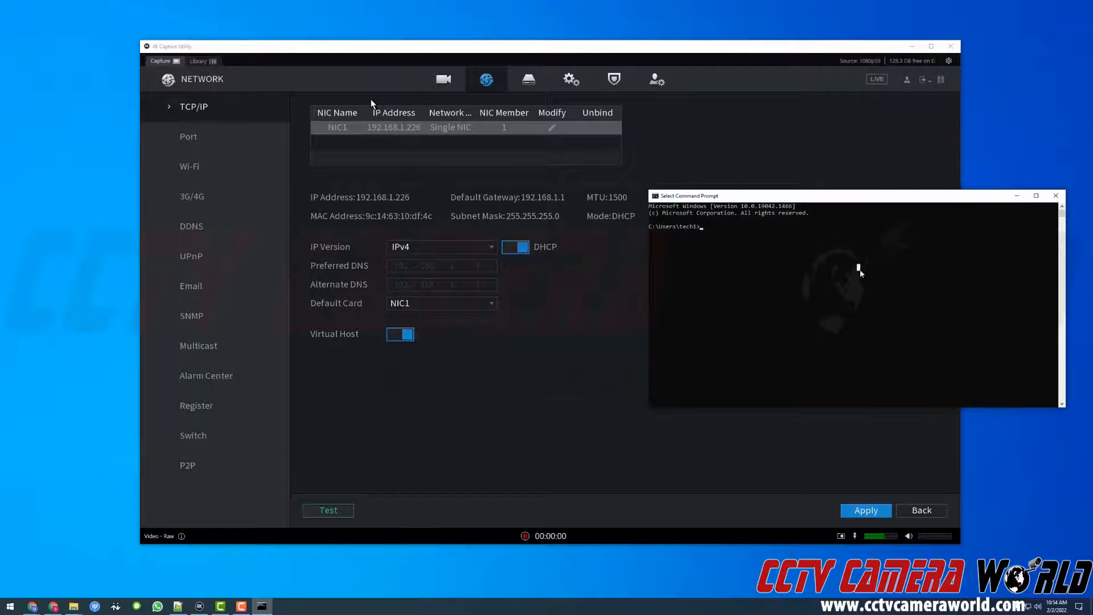
{"action": "key", "text": "Escape"}
Step: Ping the NVR's address 192.168.1.226 from the Command Prompt
{"action": "type", "text": "ping 192.168.1.226"}
{"action": "key", "text": "Return"}
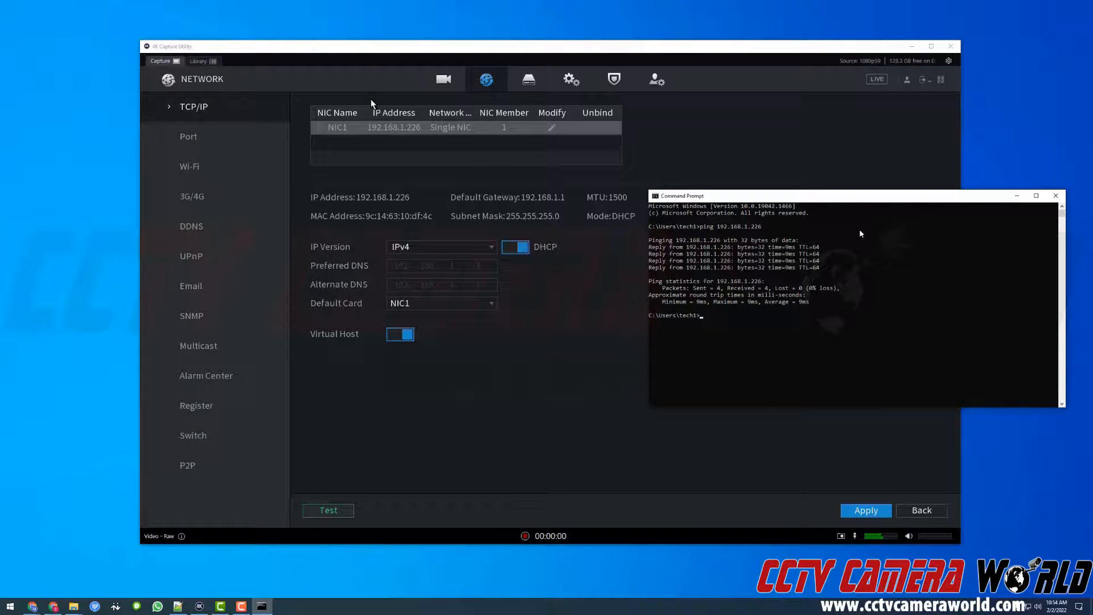
Step: Ping 192.168.1.228 to check whether that address is in use on the network
{"action": "key", "text": "Up"}
{"action": "key", "text": "BackSpace"}
{"action": "type", "text": "8.1.228"}
{"action": "key", "text": "Return"}
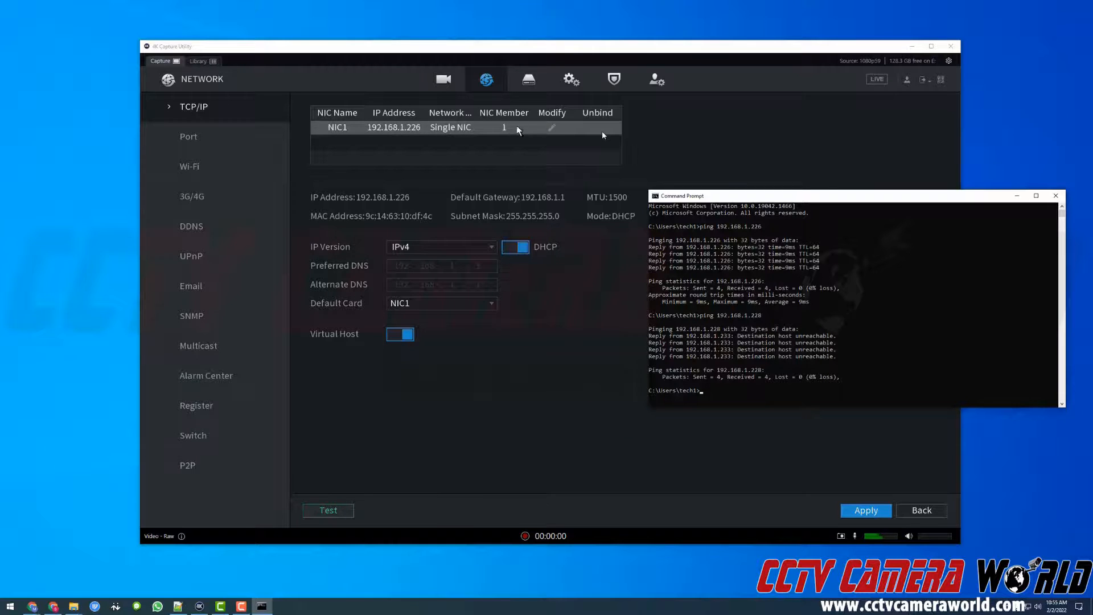
Step: Open NIC1's configuration for editing on the NVR and launch SmartPSS on the computer
{"action": "left_click", "coordinate": [550, 126]}
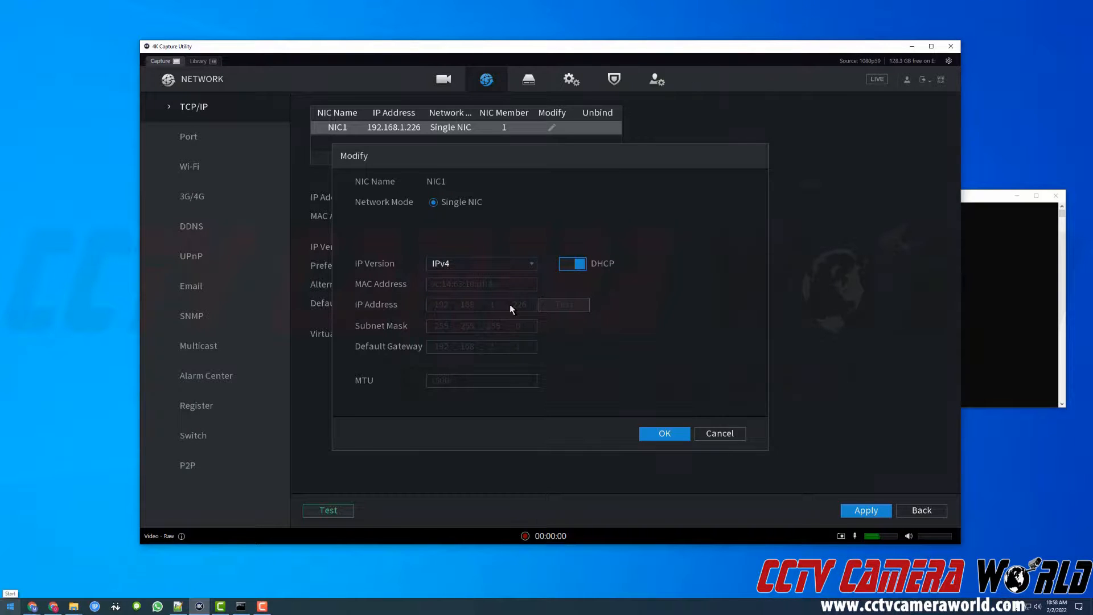
{"action": "left_click", "coordinate": [10, 606]}
{"action": "type", "text": "sma"}
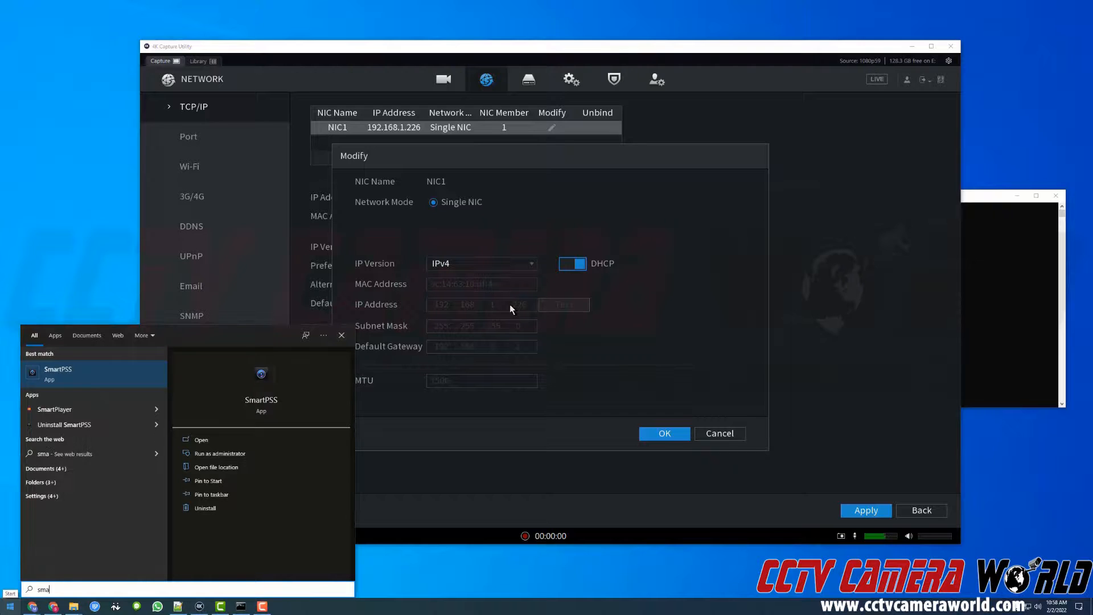
{"action": "type", "text": "rt"}
{"action": "key", "text": "Return"}
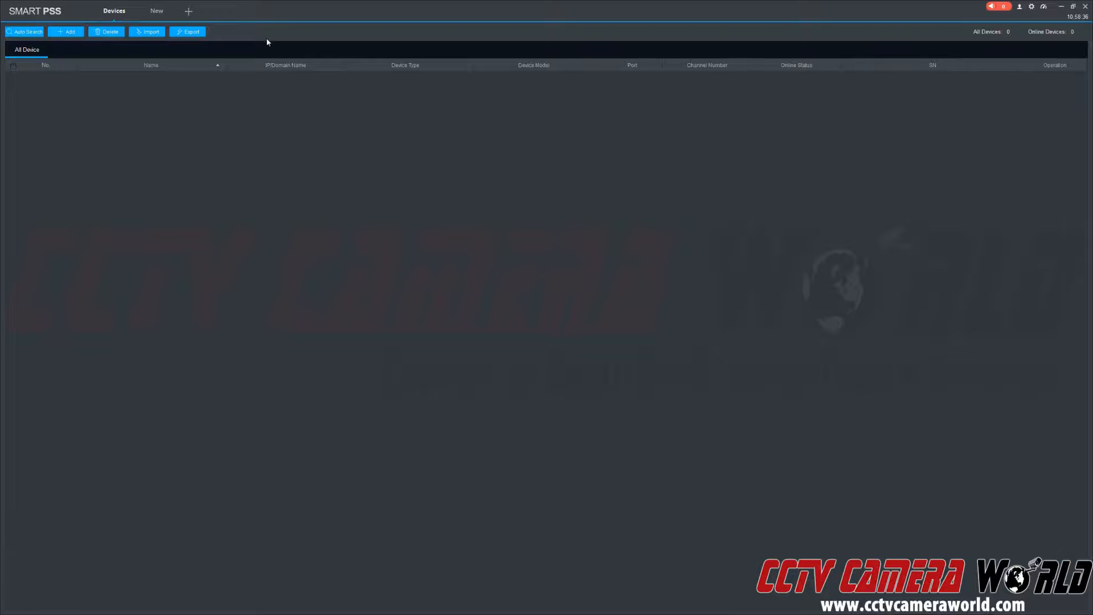
Step: Restore the SmartPSS window from full screen, reposition it, and enlarge it to show all device columns
{"action": "double_click", "coordinate": [271, 17]}
{"action": "left_click_drag", "start_coordinate": [537, 142], "coordinate": [383, 40]}
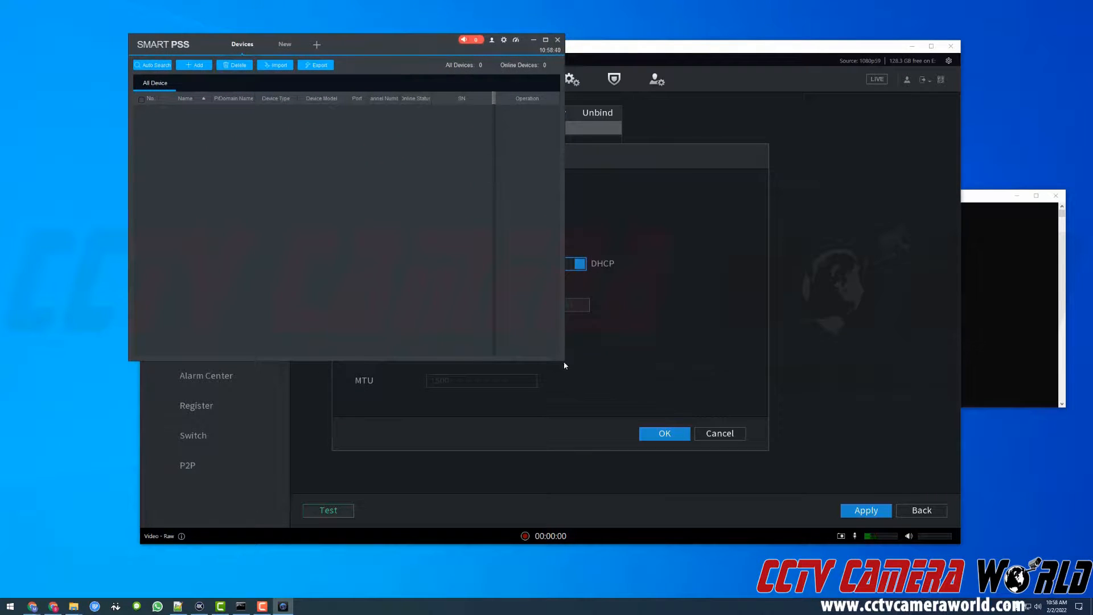
{"action": "left_click_drag", "start_coordinate": [564, 361], "coordinate": [880, 501]}
Step: Find the NVR at 192.168.1.226 with Auto Search, select it, and confirm adding it to the device list
{"action": "left_click", "coordinate": [162, 65]}
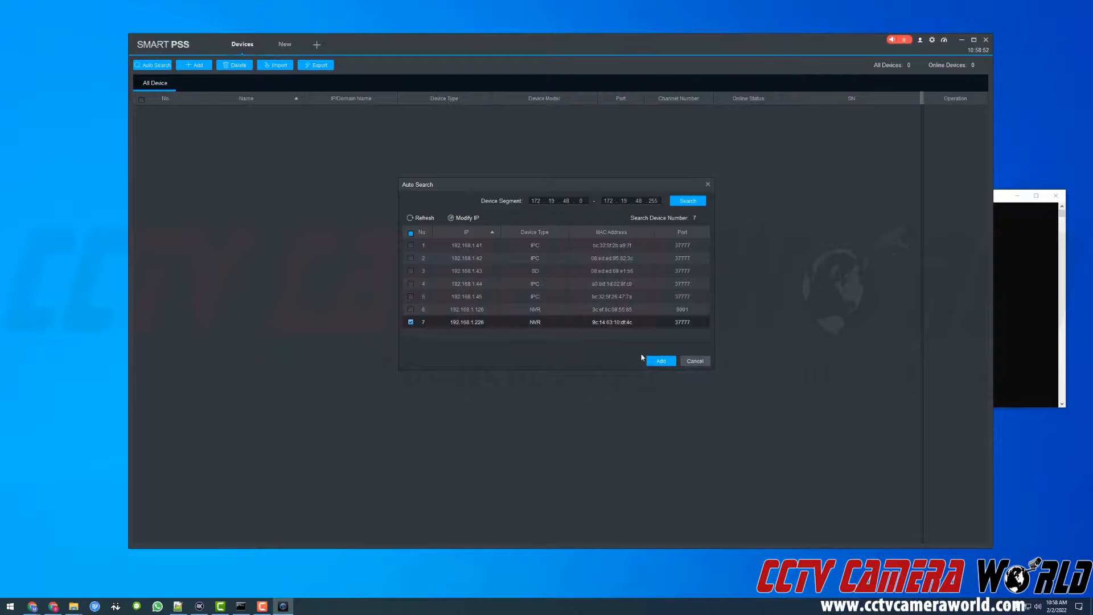
{"action": "left_click", "coordinate": [659, 361]}
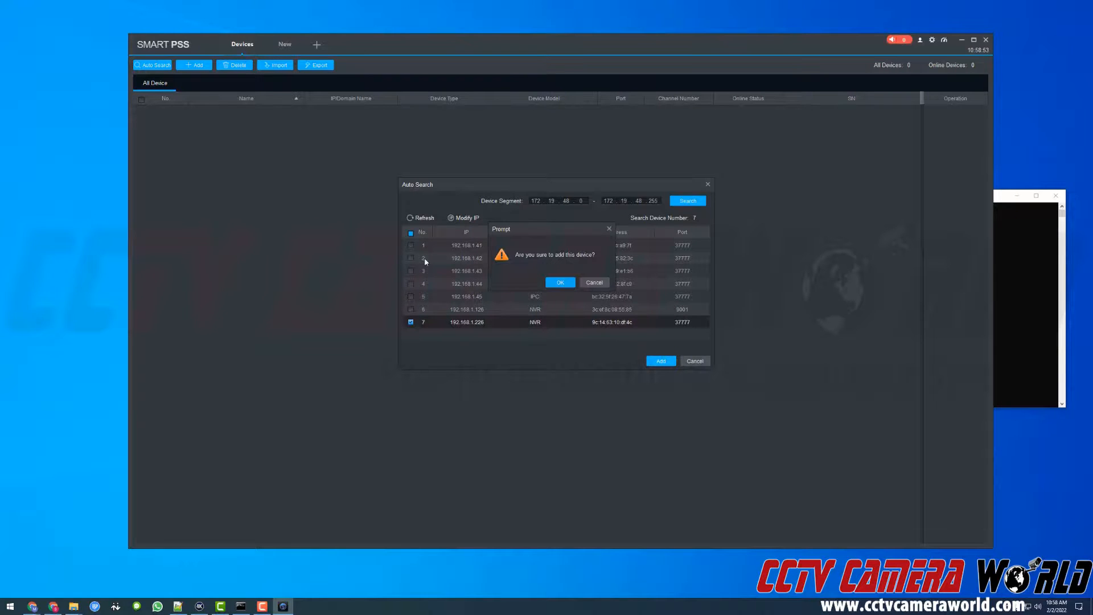
{"action": "left_click", "coordinate": [557, 284]}
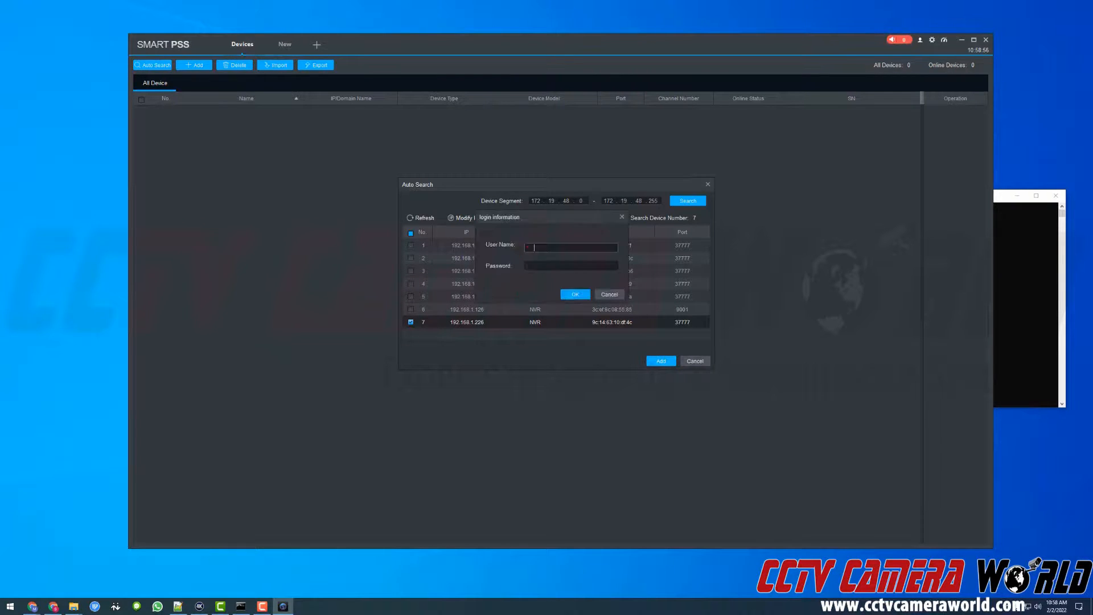
Step: Supply the NVR's login with user name admin and the account password, and close the Auto Search dialog
{"action": "type", "text": "admin"}
{"action": "key", "text": "Tab"}
{"action": "type", "text": "admin123"}
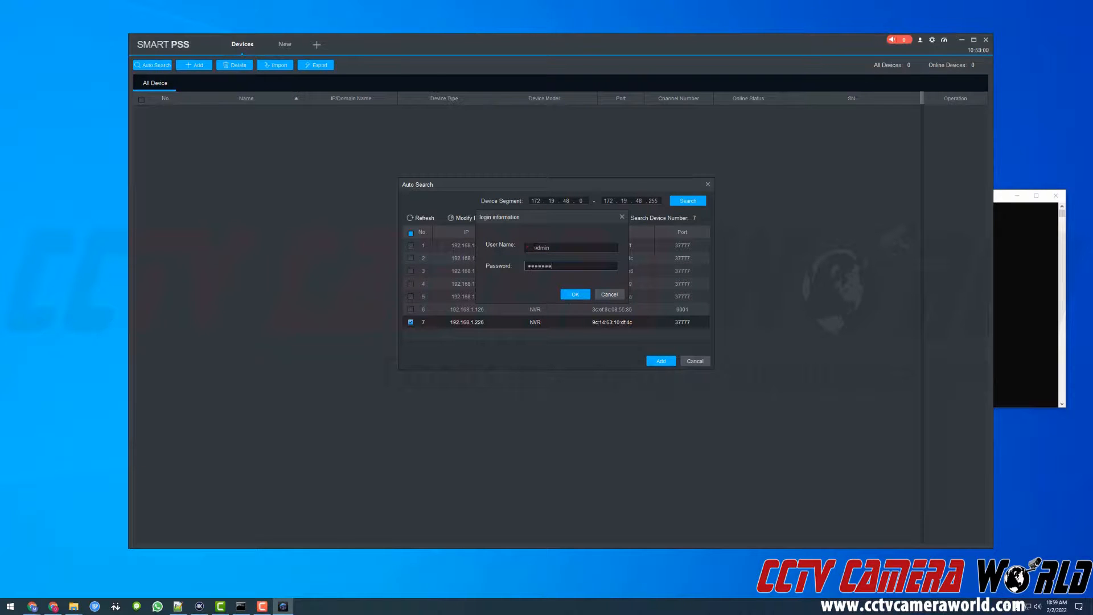
{"action": "key", "text": "Return"}
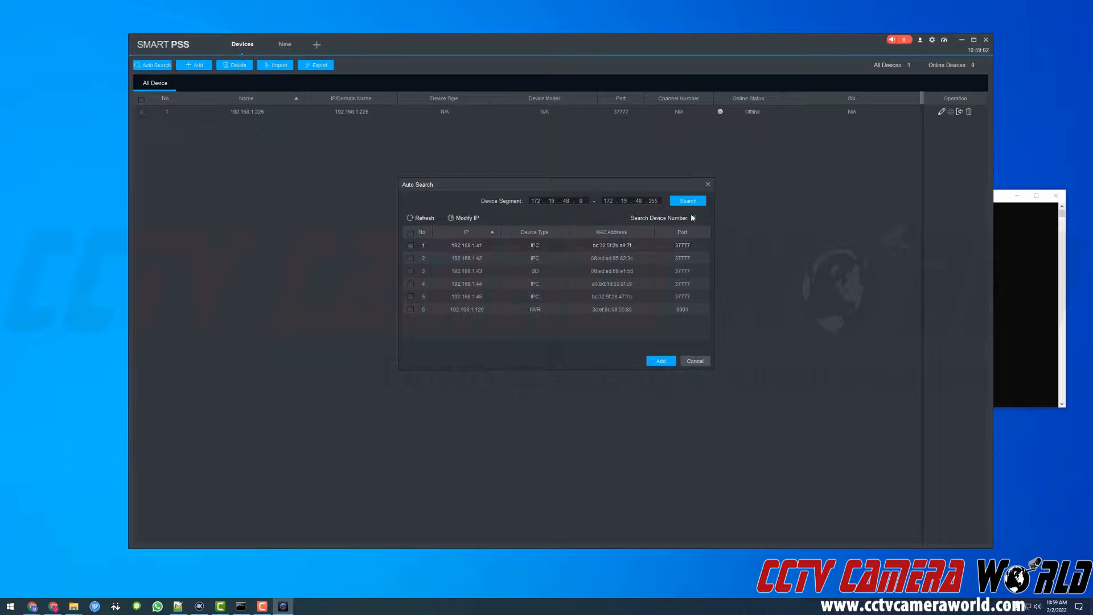
{"action": "left_click", "coordinate": [707, 184]}
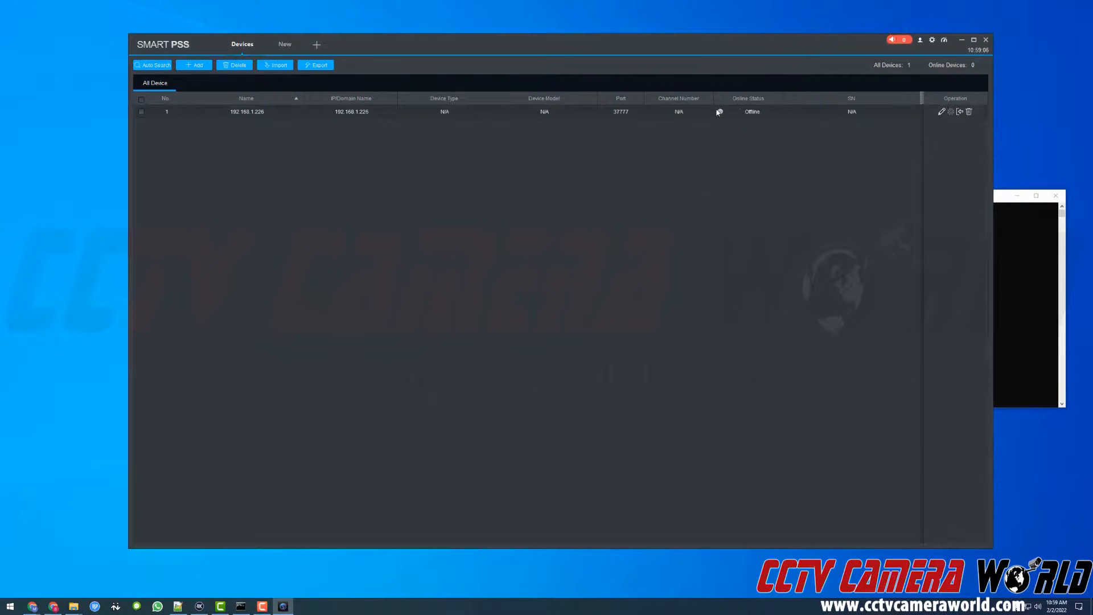
Step: Manually log in to the added NVR and display all its cameras in Live View
{"action": "left_click", "coordinate": [960, 111]}
{"action": "left_click", "coordinate": [563, 299]}
{"action": "left_click", "coordinate": [315, 46]}
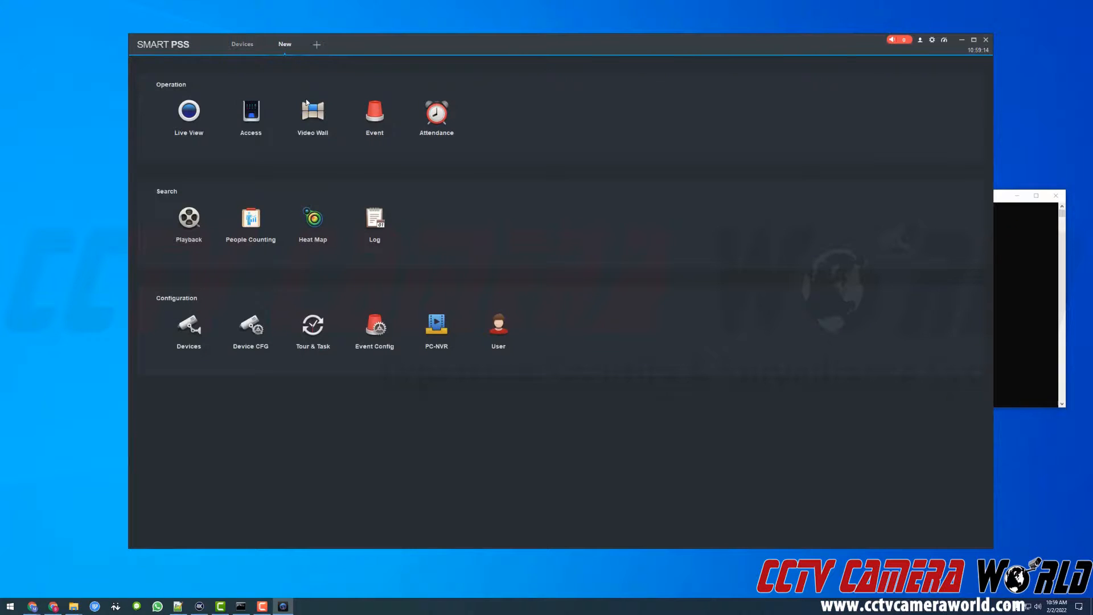
{"action": "left_click", "coordinate": [191, 116]}
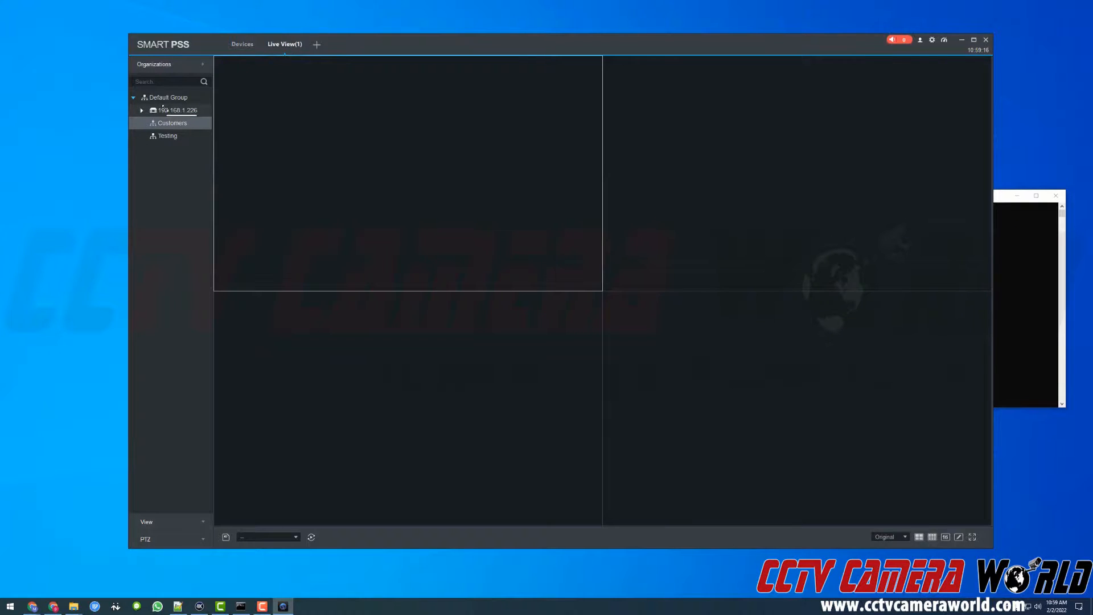
{"action": "left_click_drag", "start_coordinate": [174, 110], "coordinate": [266, 118]}
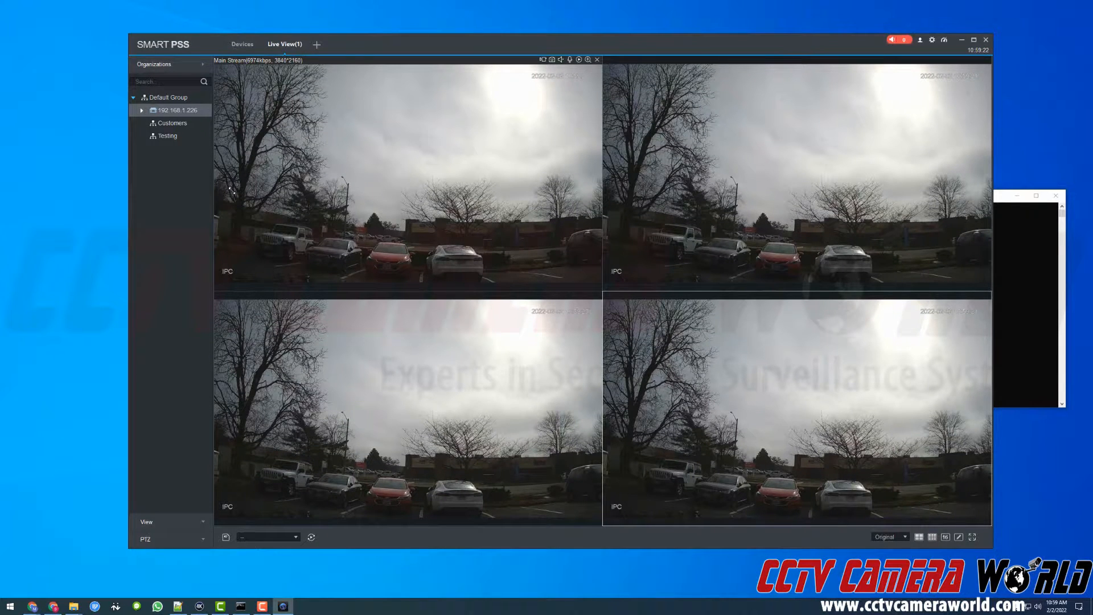
Step: Close Live View, delete the 192.168.1.226 NVR from the device list, and run Auto Search again without adding anything
{"action": "left_click", "coordinate": [302, 37]}
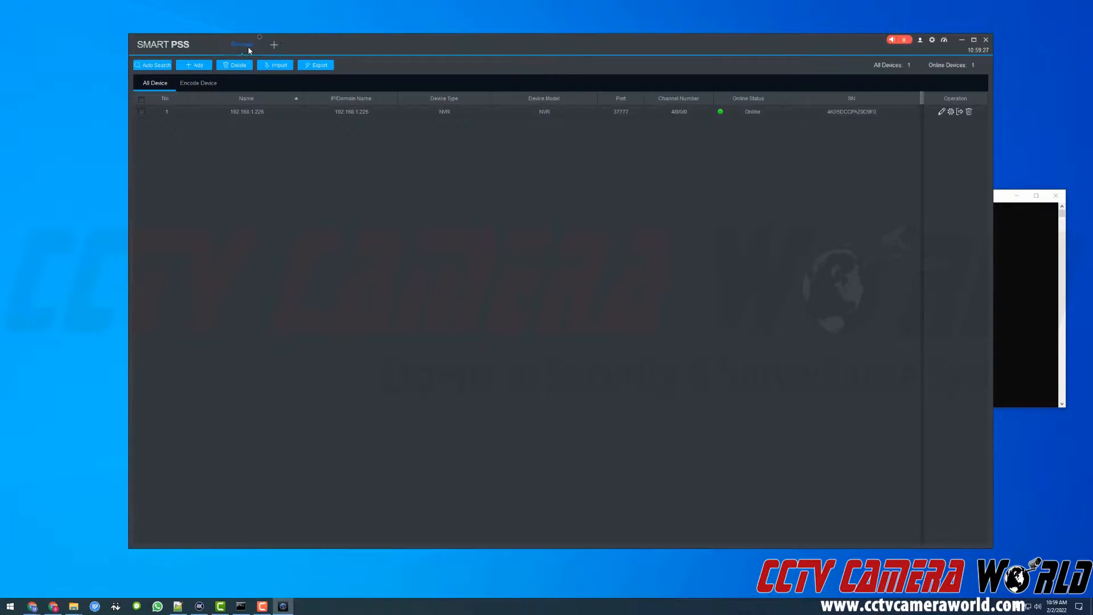
{"action": "left_click", "coordinate": [968, 111]}
{"action": "left_click", "coordinate": [575, 302]}
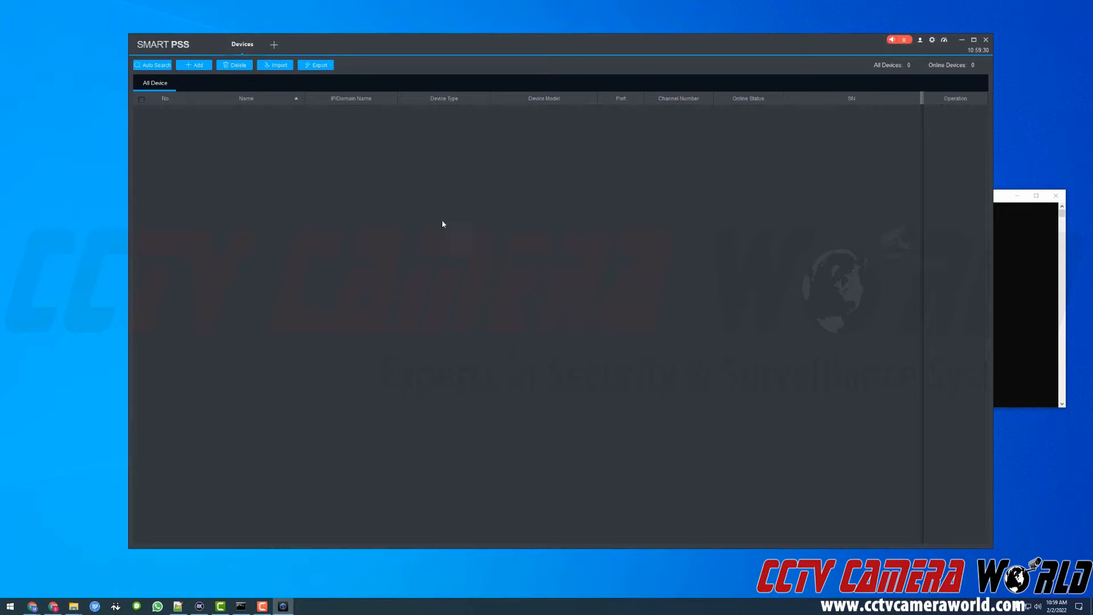
{"action": "left_click", "coordinate": [152, 65]}
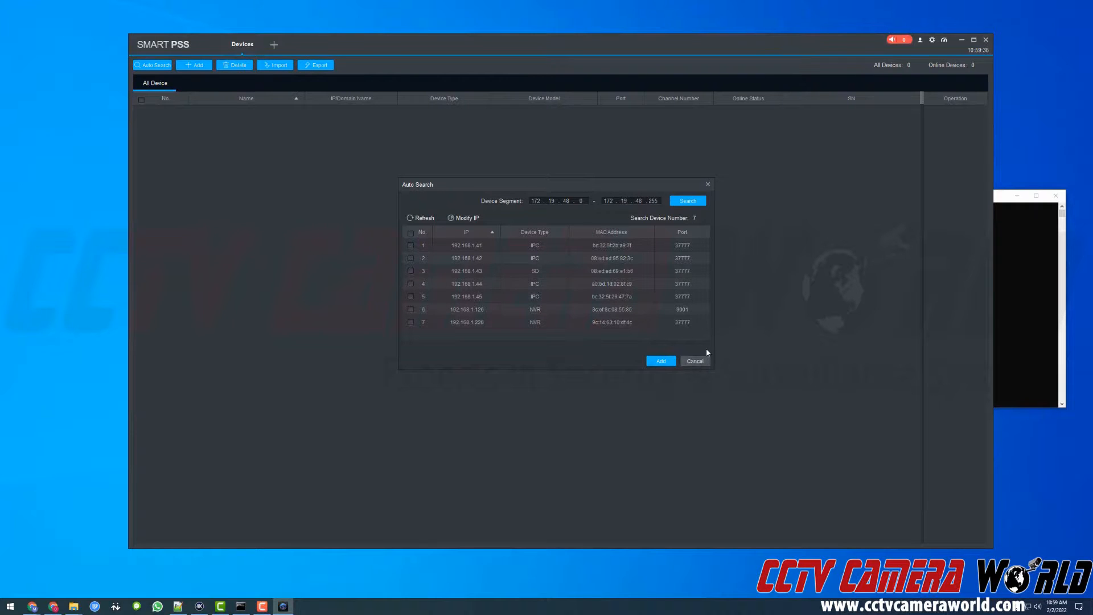
{"action": "left_click", "coordinate": [696, 362]}
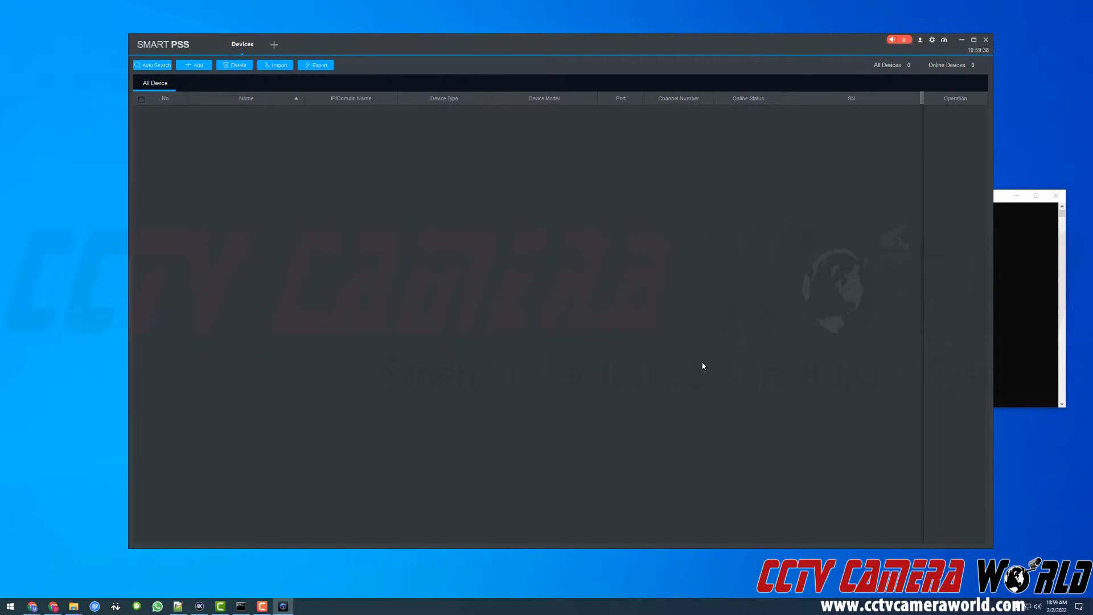
Step: Start a manual device entry named "test nvr" with the IP address 192.168.1.226
{"action": "left_click", "coordinate": [193, 64]}
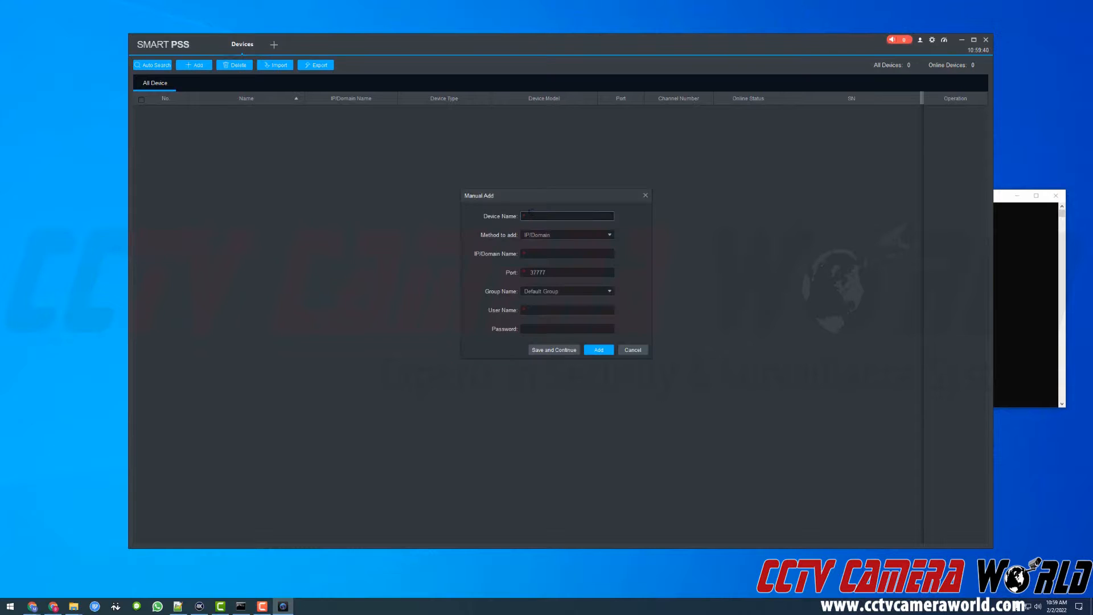
{"action": "type", "text": "test nvr"}
{"action": "key", "text": "Tab"}
{"action": "key", "text": "Tab"}
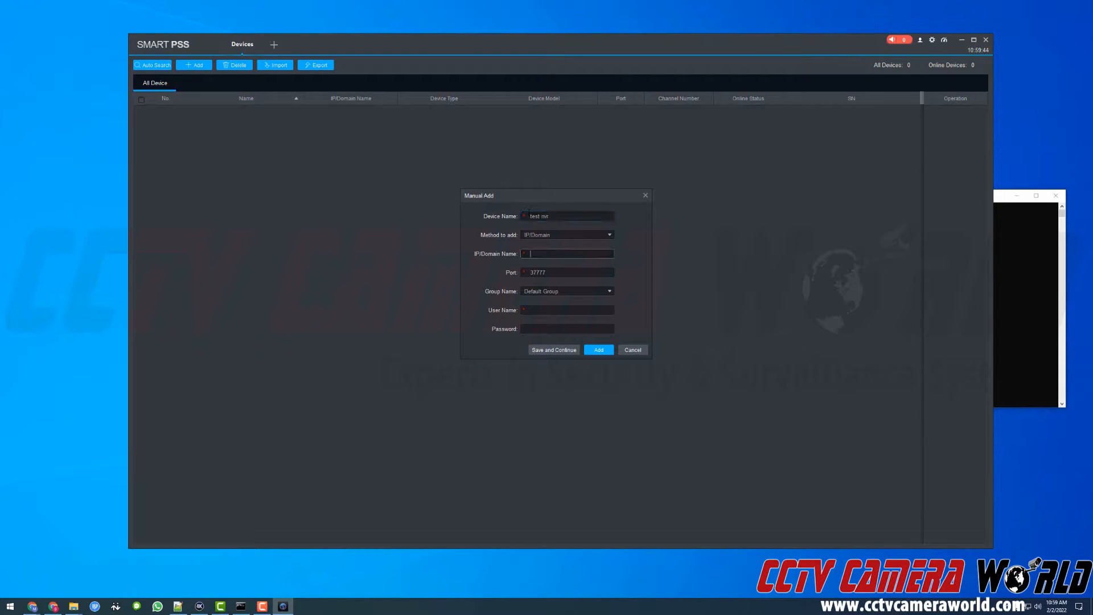
{"action": "type", "text": "192.168.1.226"}
{"action": "key", "text": "Tab"}
Step: Enter the user name admin and the account password for the manual entry, and add the device
{"action": "key", "text": "Tab"}
{"action": "key", "text": "Tab"}
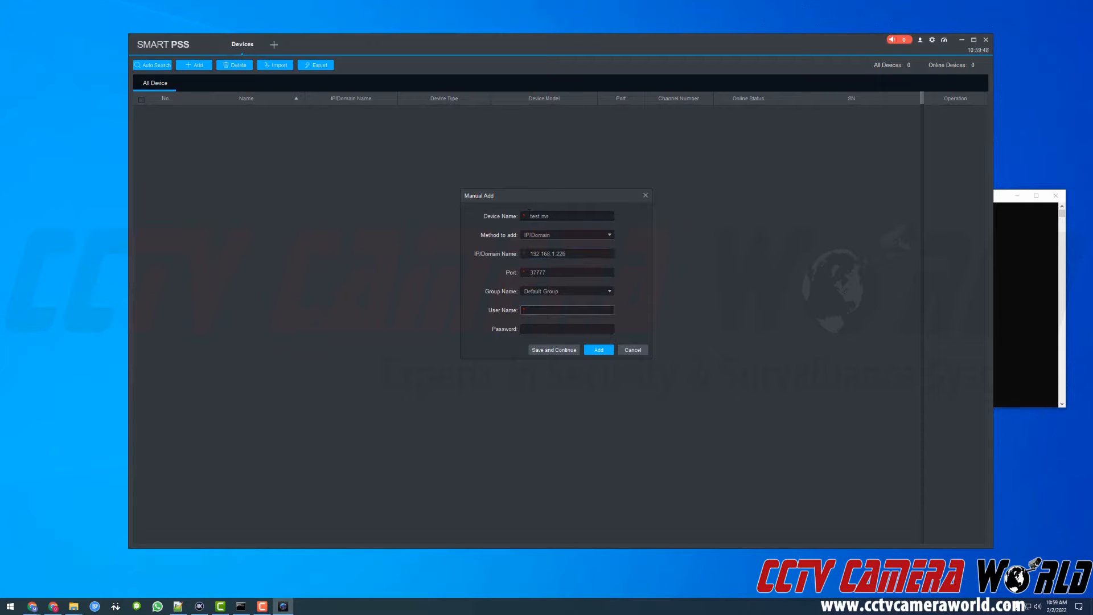
{"action": "type", "text": "admin"}
{"action": "key", "text": "Tab"}
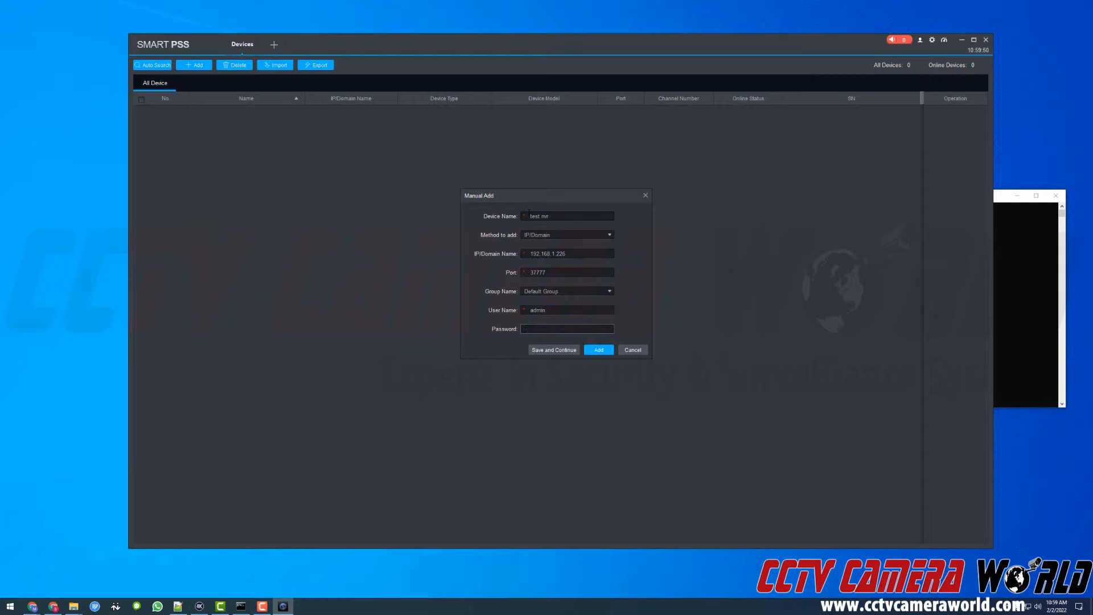
{"action": "type", "text": "*******"}
{"action": "left_click", "coordinate": [600, 351]}
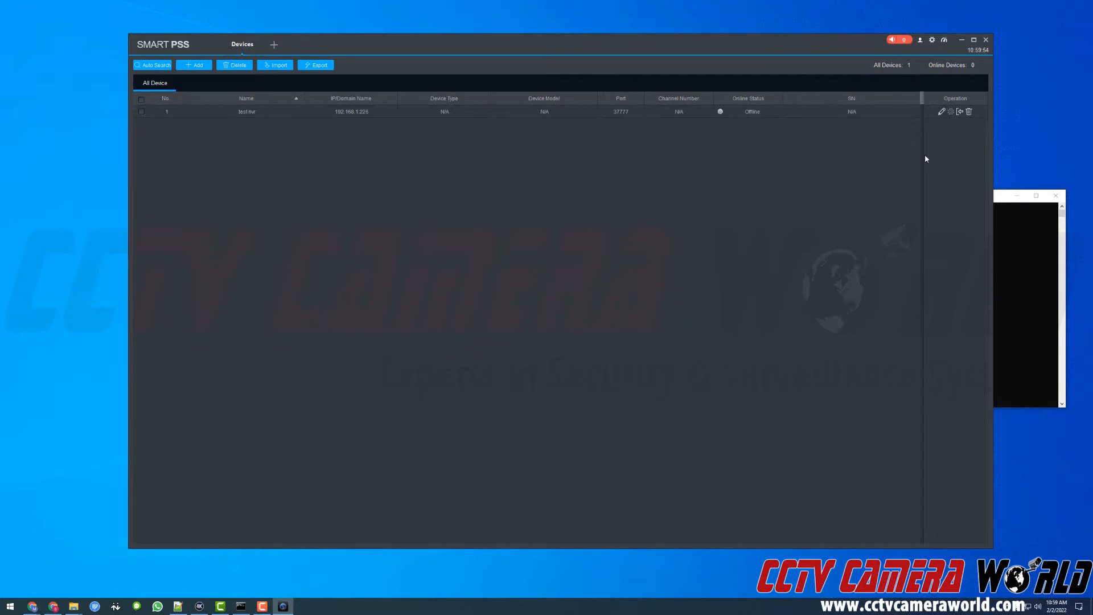
Step: Manually log in to test nvr and open its cameras in Live View
{"action": "left_click", "coordinate": [957, 112]}
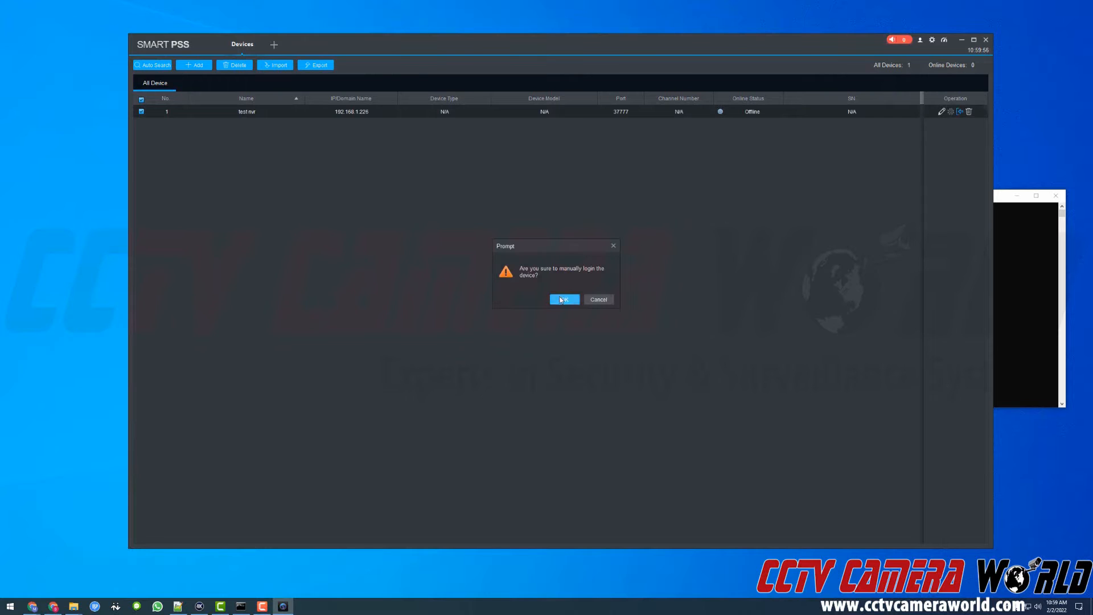
{"action": "left_click", "coordinate": [561, 297]}
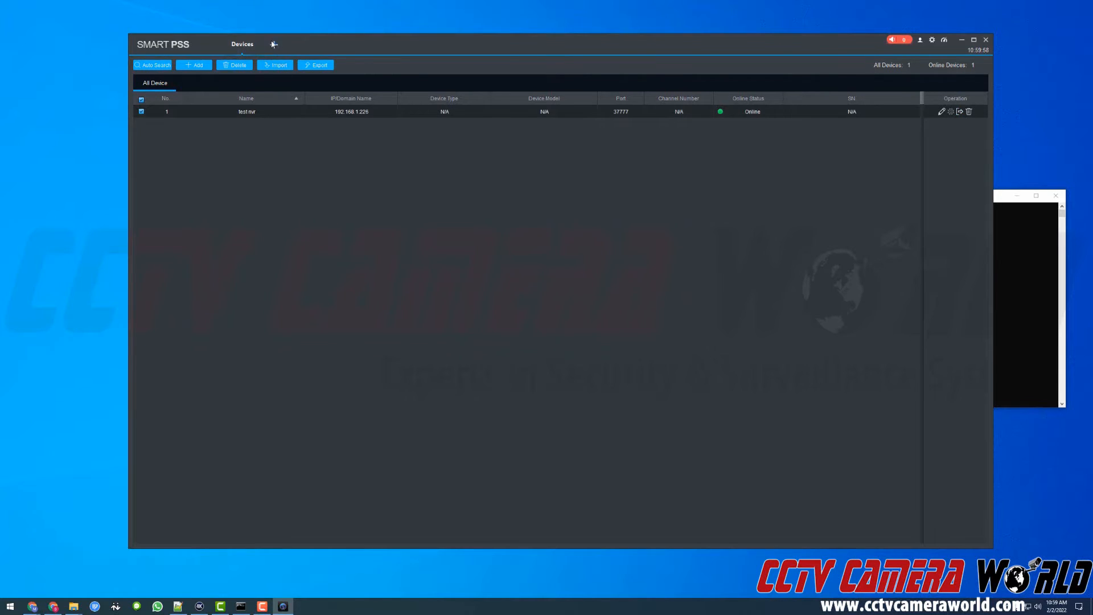
{"action": "left_click", "coordinate": [273, 44]}
{"action": "left_click", "coordinate": [196, 112]}
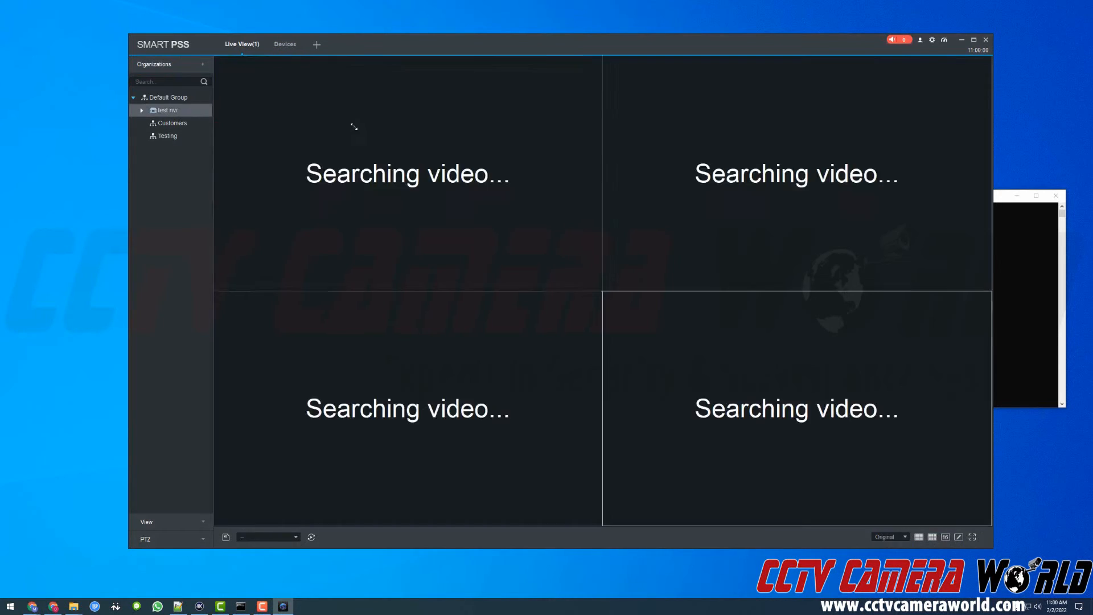